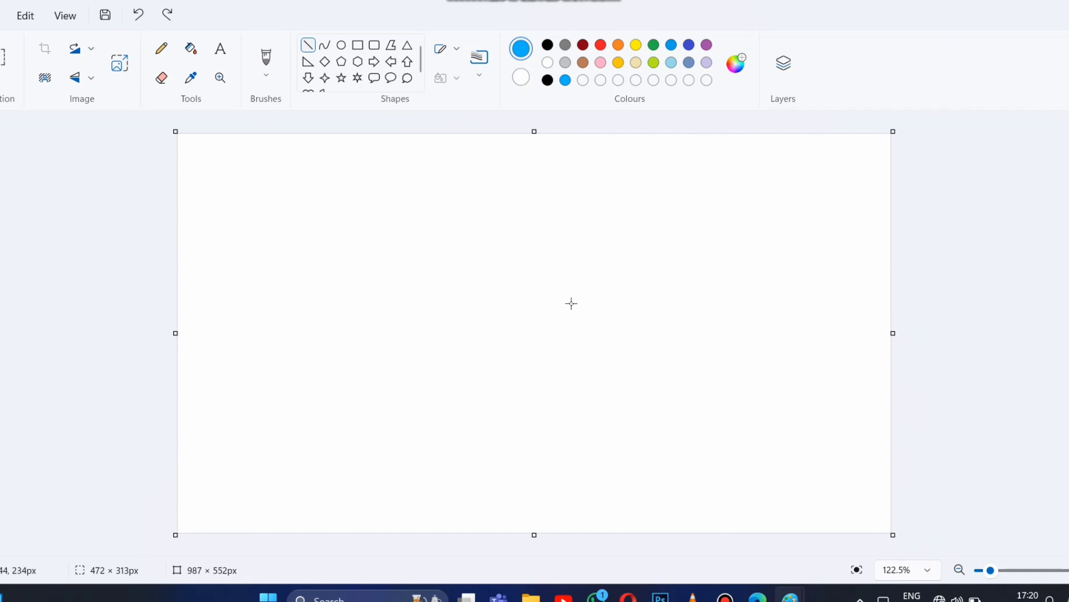
# Step: Draw a light blue diagonal line about 476 × 325 px across the canvas's lower-right corner and fill that corner with the same blue
pyautogui.moveTo(901, 341); pyautogui.dragTo(607, 547)
pyautogui.click(138, 14)
pyautogui.moveTo(886, 350); pyautogui.dragTo(612, 535)
pyautogui.click(191, 49)
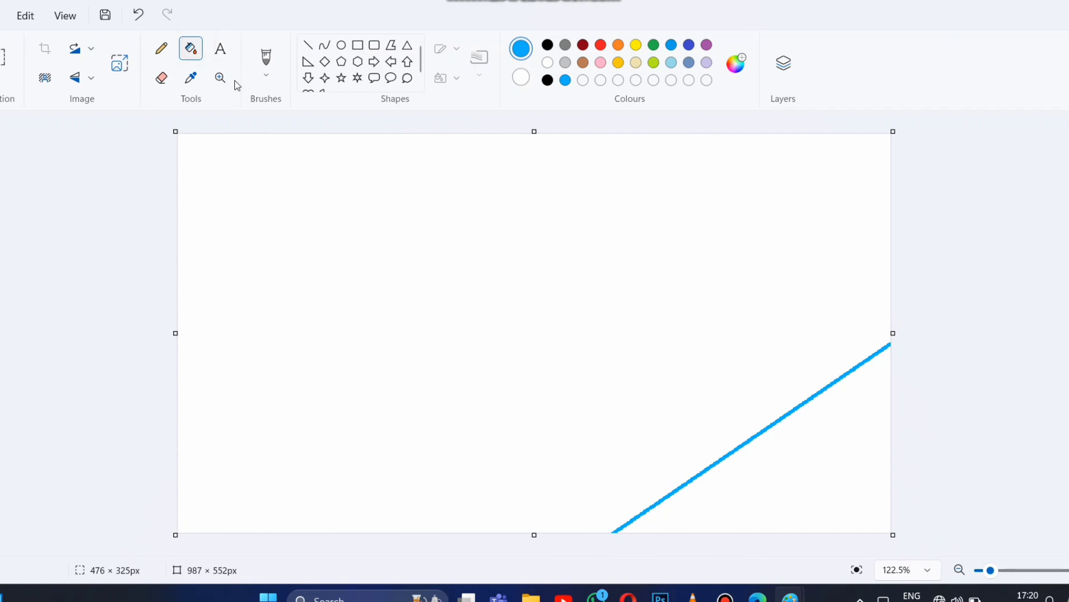
pyautogui.click(843, 422)
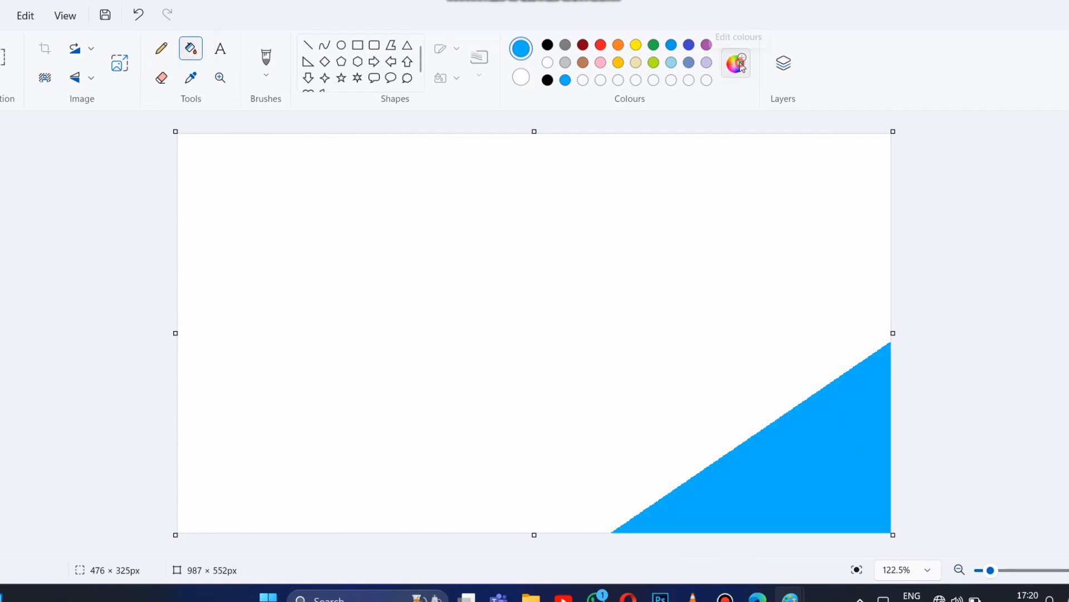
# Step: Mix the colour #3487FF and fill the remaining white area of the canvas with it
pyautogui.click(736, 63)
pyautogui.click(489, 367)
pyautogui.moveTo(576, 118); pyautogui.dragTo(575, 108)
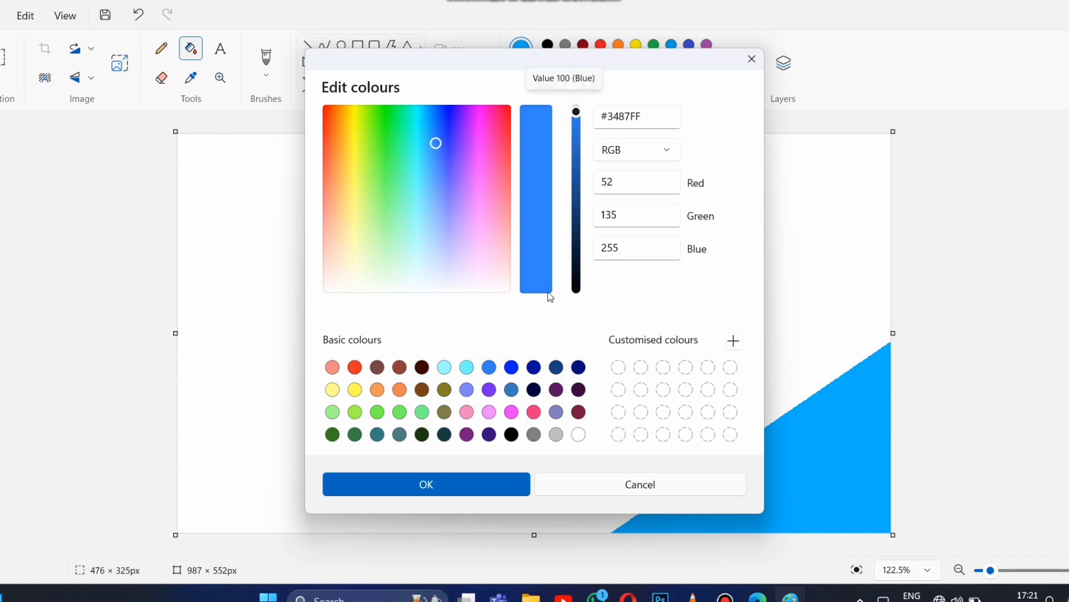
pyautogui.click(470, 483)
pyautogui.click(471, 293)
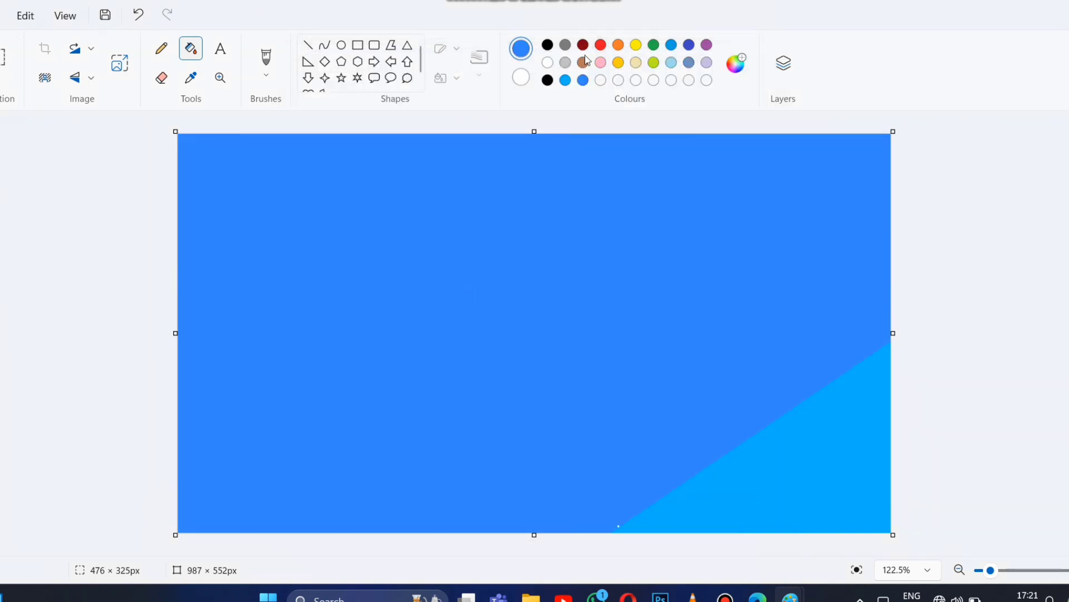
# Step: Mix the darker blue #008ECC, draw a diagonal line parallel to the corner's edge up to the upper-right corner, and fill the area above it
pyautogui.click(565, 80)
pyautogui.click(308, 45)
pyautogui.click(736, 62)
pyautogui.moveTo(575, 130); pyautogui.dragTo(576, 147)
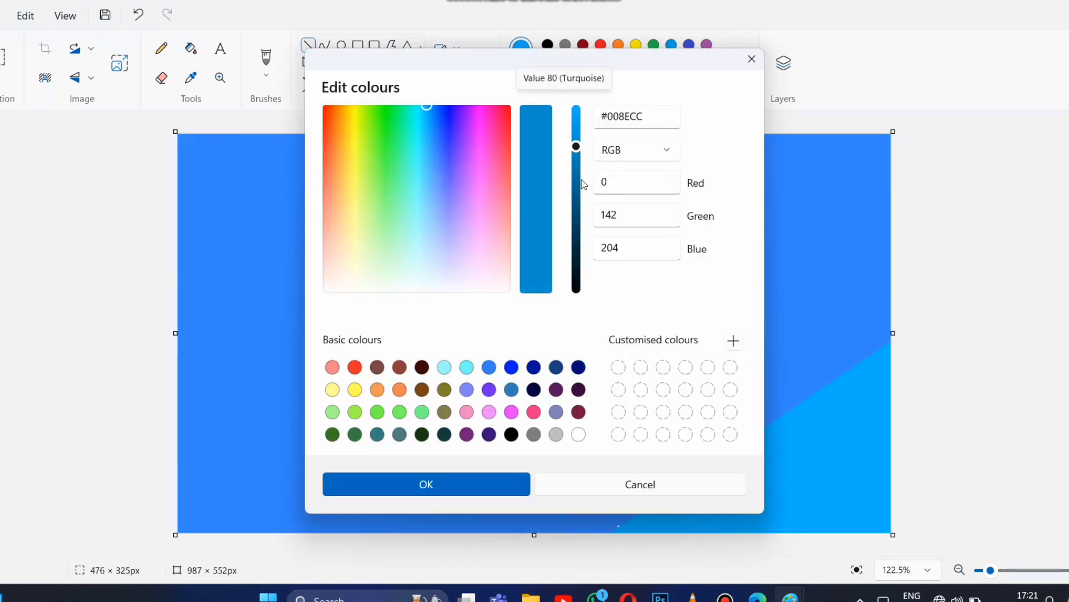
pyautogui.click(486, 483)
pyautogui.moveTo(797, 180)
pyautogui.mouseDown()
pyautogui.moveTo(299, 563)
pyautogui.moveTo(912, 122)
pyautogui.mouseUp()
pyautogui.click(191, 48)
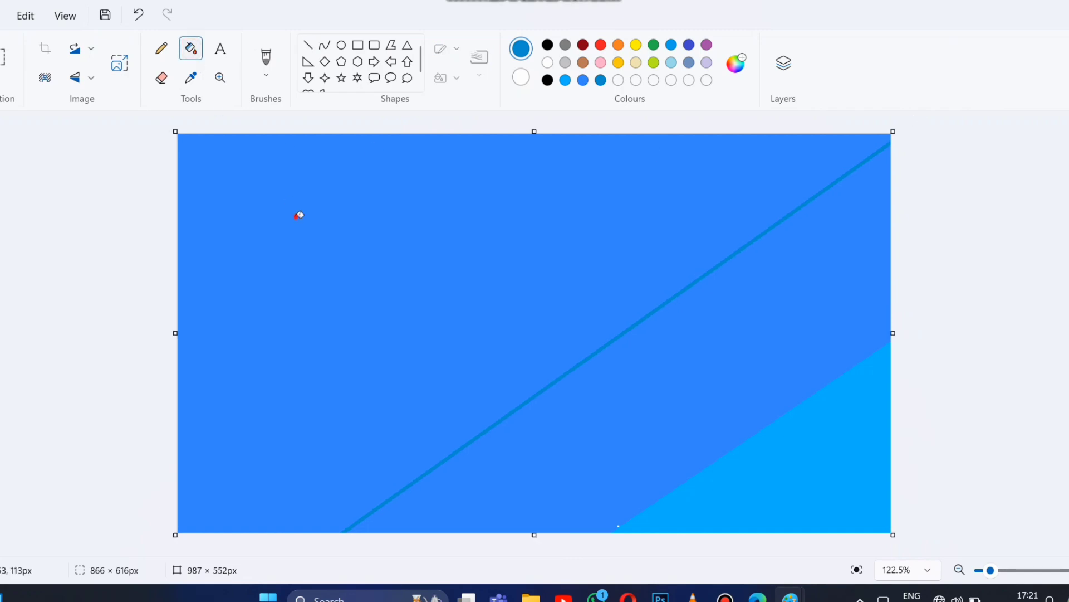
pyautogui.click(299, 224)
# Step: Mix a darker blue, draw another parallel diagonal line through the upper-left area, and fill the part above it
pyautogui.click(736, 62)
pyautogui.click(479, 483)
pyautogui.click(308, 46)
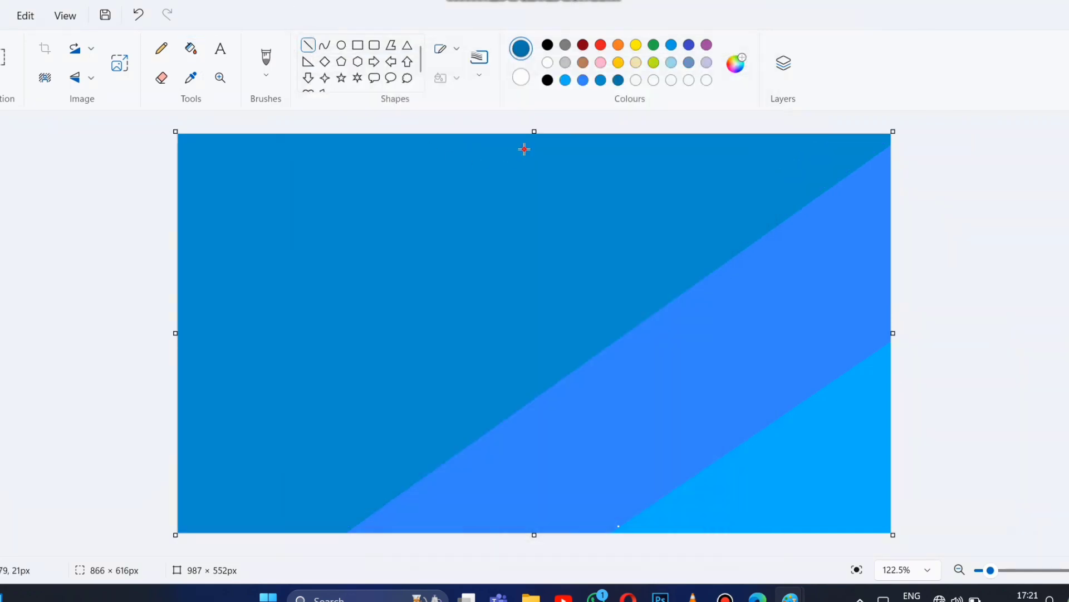
pyautogui.moveTo(525, 149)
pyautogui.mouseDown()
pyautogui.moveTo(147, 492)
pyautogui.moveTo(626, 104)
pyautogui.moveTo(576, 179)
pyautogui.mouseUp()
pyautogui.click(191, 49)
pyautogui.click(312, 223)
# Step: Mix a still darker blue, draw a diagonal line about 412 × 330 px across the upper-left corner, and fill that corner
pyautogui.click(731, 65)
pyautogui.click(491, 485)
pyautogui.click(308, 46)
pyautogui.moveTo(377, 145)
pyautogui.mouseDown()
pyautogui.moveTo(153, 346)
pyautogui.moveTo(130, 352)
pyautogui.moveTo(428, 113)
pyautogui.mouseUp()
pyautogui.click(191, 48)
pyautogui.click(257, 182)
# Step: Resize the image to 1 px horizontally in pixels, with the aspect ratio unlocked and the height kept at 552 px
pyautogui.click(120, 63)
pyautogui.click(546, 214)
pyautogui.click(534, 270)
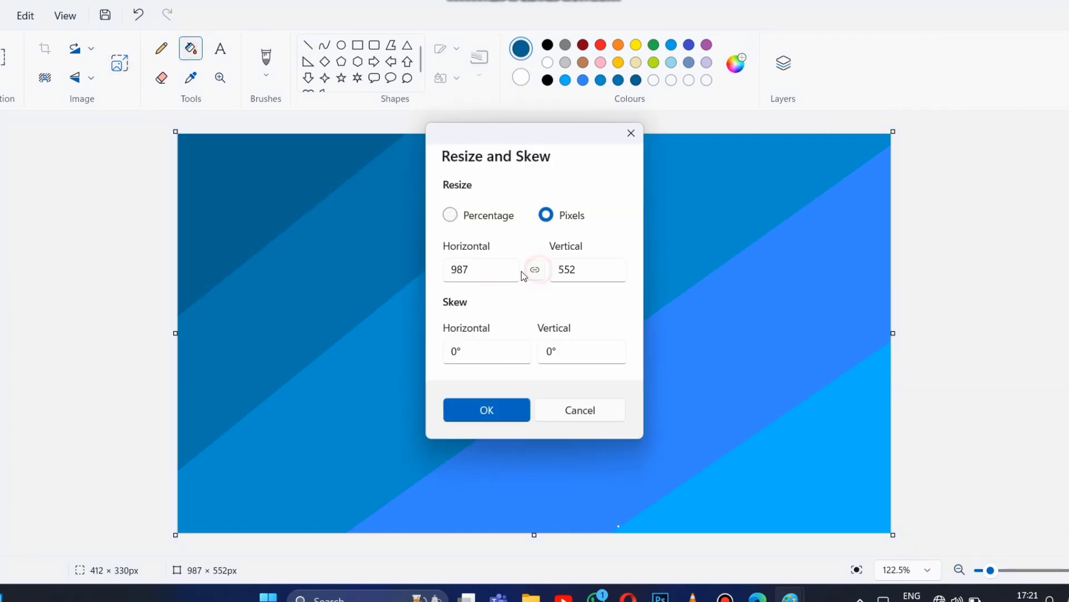
pyautogui.click(494, 269)
pyautogui.press('BackSpace')
pyautogui.press('BackSpace')
pyautogui.press('BackSpace')
pyautogui.write('1')
pyautogui.press('Return')
# Step: Resize the image horizontally to 987 px to stretch the blue stripes into a smooth vertical gradient
pyautogui.click(120, 62)
pyautogui.click(568, 218)
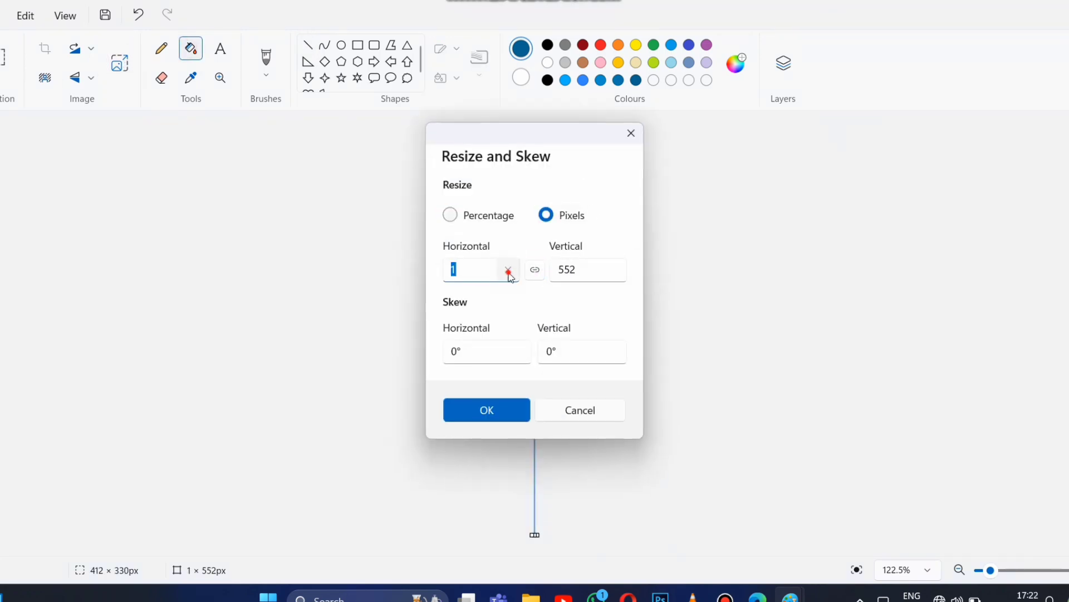
pyautogui.click(508, 269)
pyautogui.write('987')
pyautogui.press('Return')
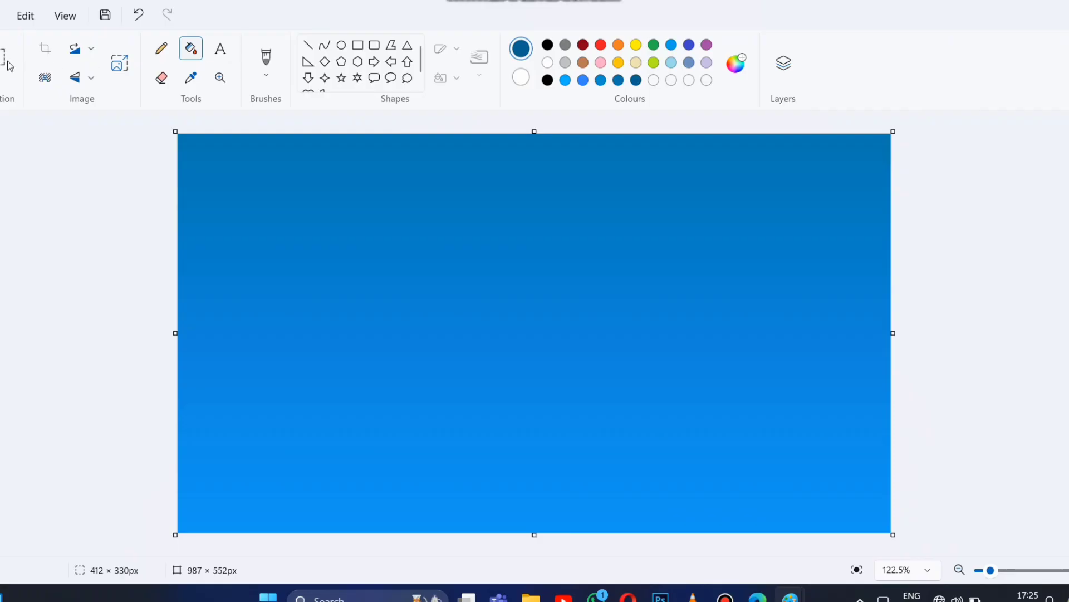
# Step: Select the whole image and compress it vertically into the upper part of the canvas, about 309 px high
pyautogui.click(5, 64)
pyautogui.hotkey('ctrl', 'a')
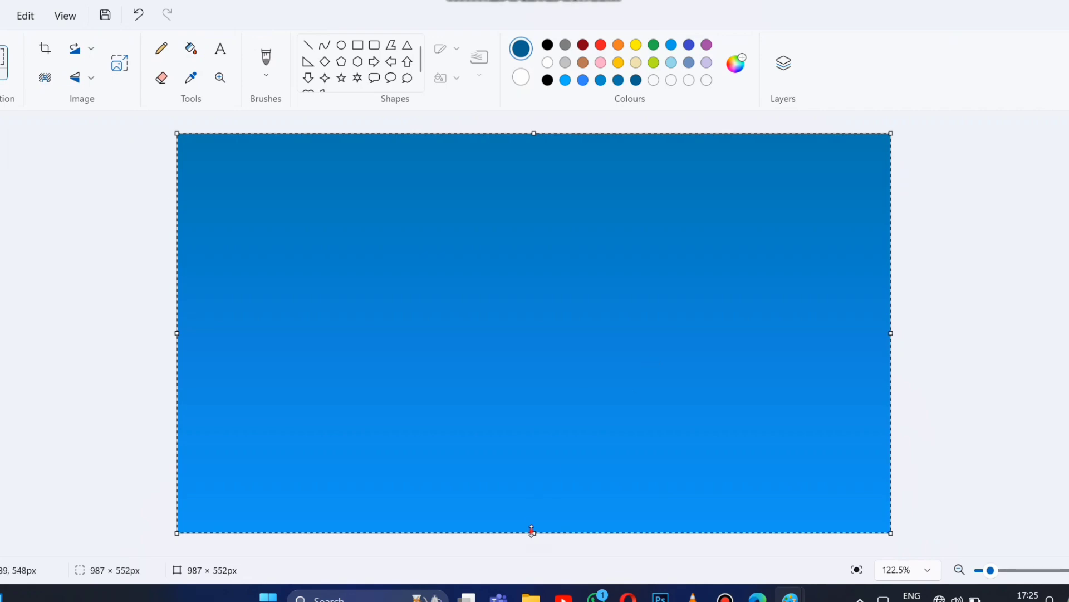
pyautogui.moveTo(502, 533); pyautogui.dragTo(534, 358)
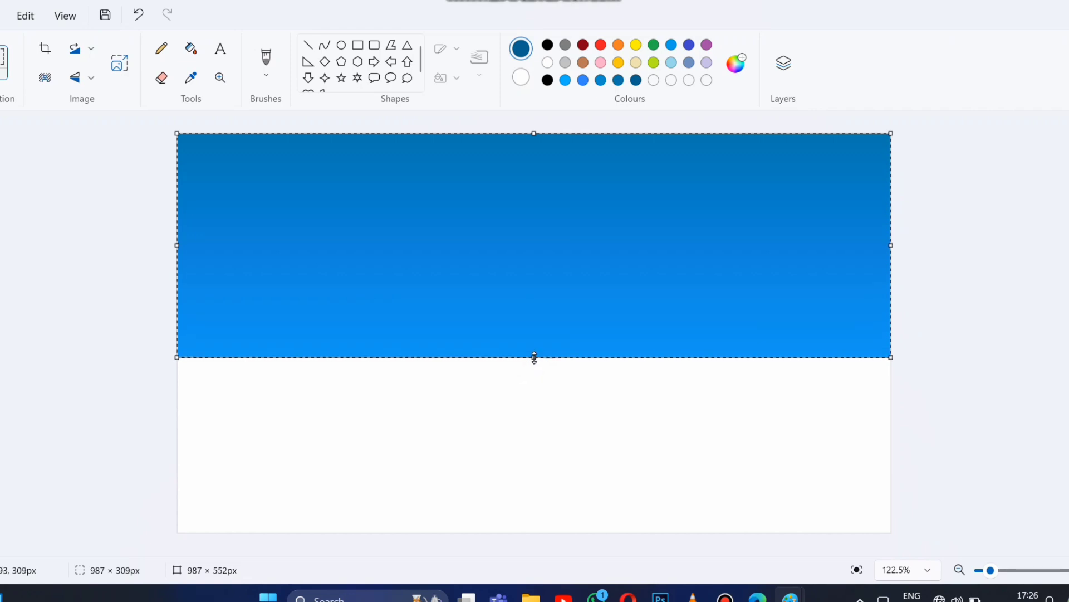
# Step: Duplicate the selected gradient band and flip the copy vertically
pyautogui.rightClick(322, 246)
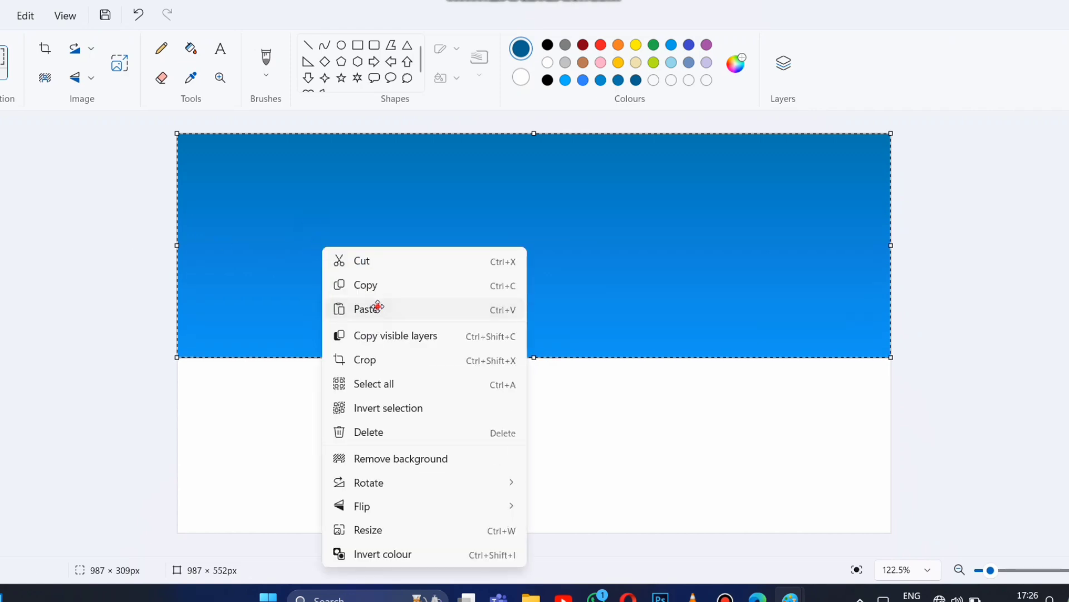
pyautogui.rightClick(375, 303)
pyautogui.moveTo(432, 250)
pyautogui.click(617, 245)
# Step: Move the flipped gradient to the lower part of the canvas and resize it to about 996 × 251 px to cover the white area
pyautogui.moveTo(535, 237); pyautogui.dragTo(530, 414)
pyautogui.moveTo(526, 317); pyautogui.dragTo(525, 355)
pyautogui.moveTo(177, 446); pyautogui.dragTo(175, 447)
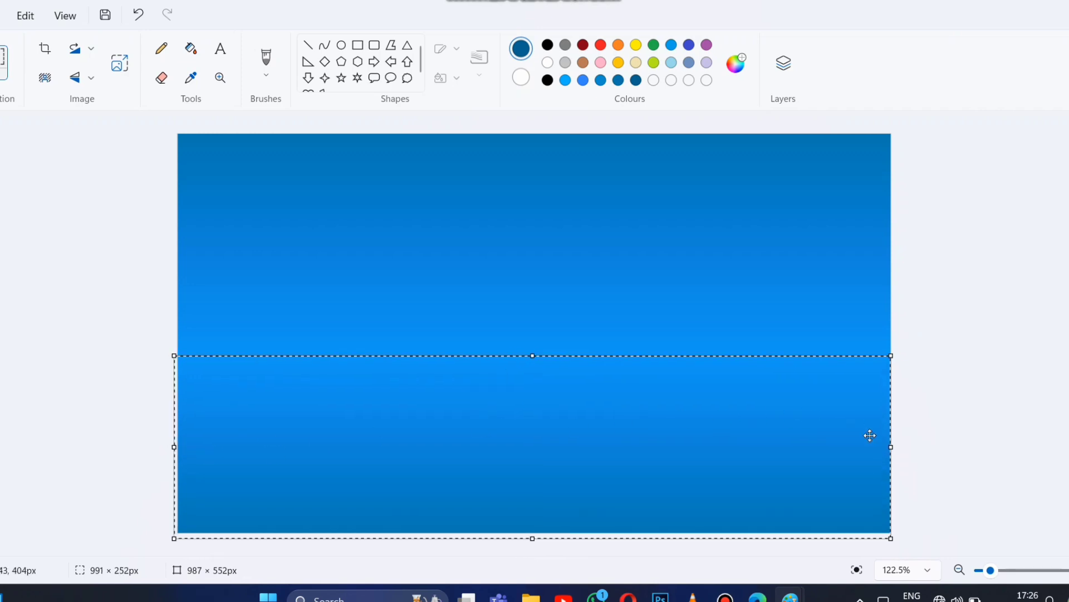
pyautogui.moveTo(891, 447); pyautogui.dragTo(894, 447)
pyautogui.moveTo(533, 356)
pyautogui.mouseDown()
pyautogui.moveTo(534, 369)
pyautogui.moveTo(530, 355)
pyautogui.mouseUp()
pyautogui.click(111, 305)
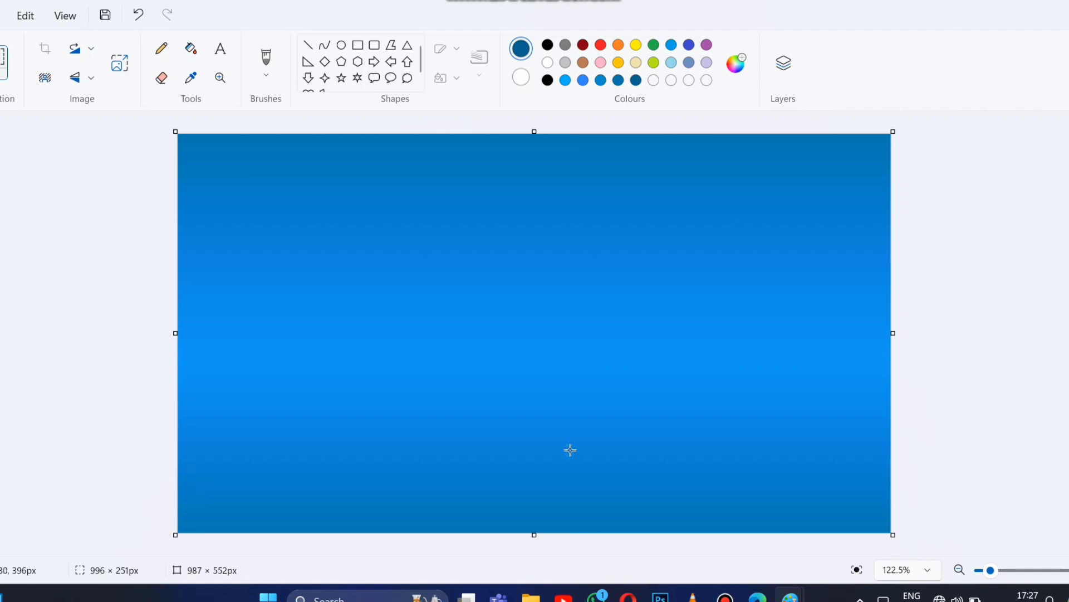
# Step: Pencil a black hilly ridge line across the middle of the canvas and a second wavy line just below it
pyautogui.moveTo(991, 569); pyautogui.dragTo(993, 569)
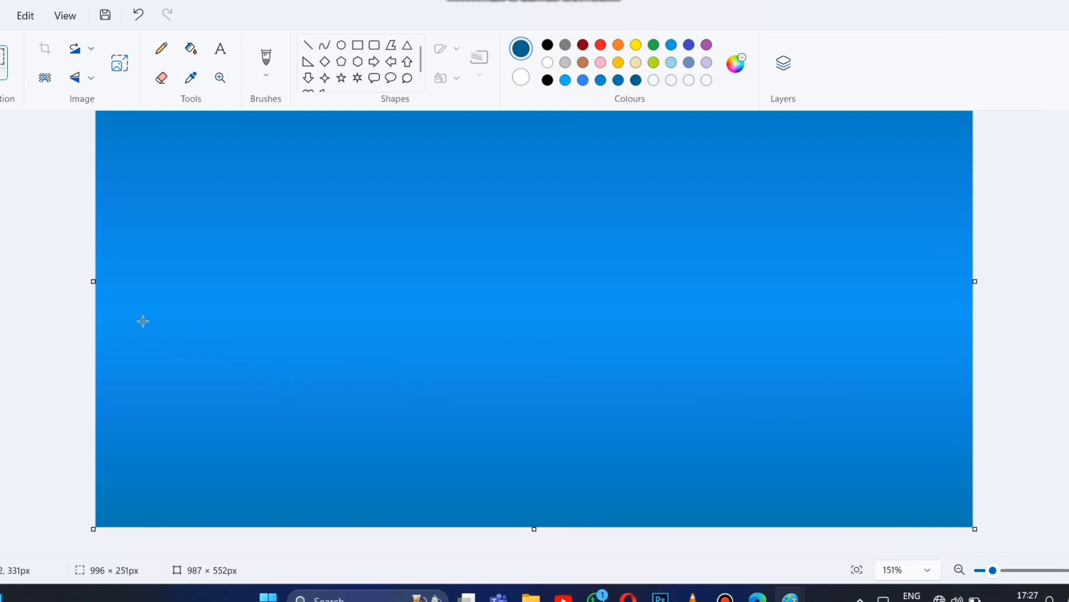
pyautogui.click(161, 49)
pyautogui.click(547, 45)
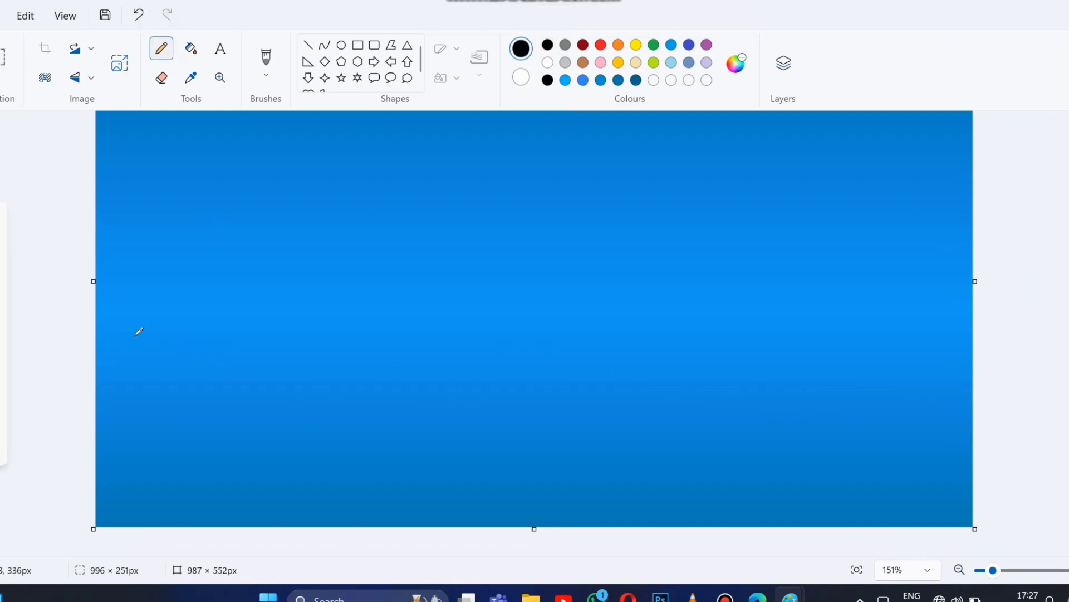
pyautogui.moveTo(3, 452); pyautogui.dragTo(1, 444)
pyautogui.moveTo(97, 293); pyautogui.dragTo(149, 286)
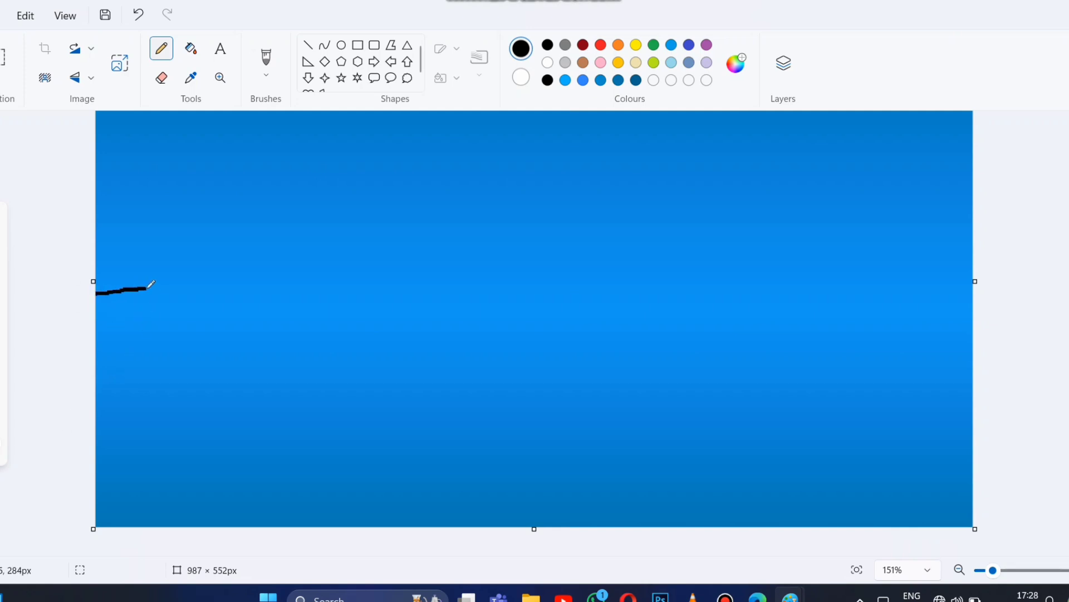
pyautogui.moveTo(210, 267); pyautogui.dragTo(265, 270)
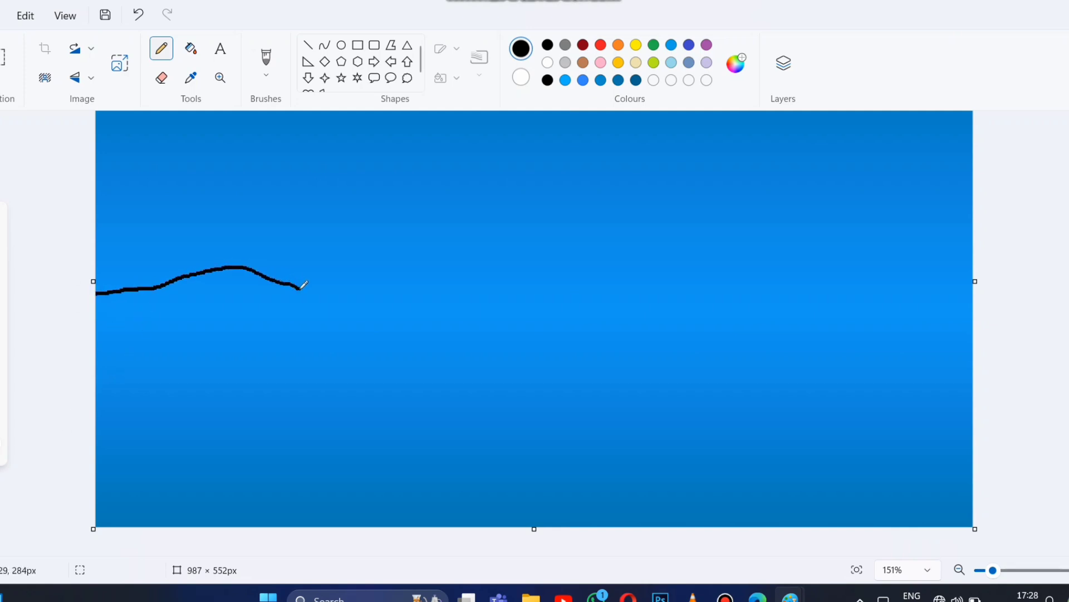
pyautogui.moveTo(342, 290); pyautogui.dragTo(389, 288)
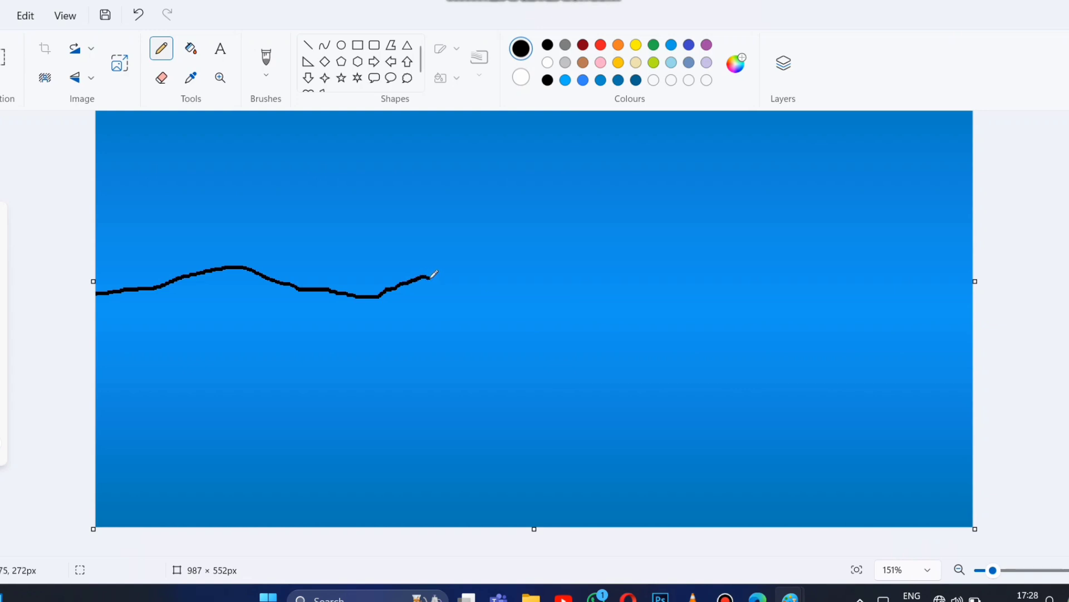
pyautogui.moveTo(457, 286)
pyautogui.mouseDown()
pyautogui.moveTo(597, 306)
pyautogui.moveTo(908, 291)
pyautogui.moveTo(990, 299)
pyautogui.mouseUp()
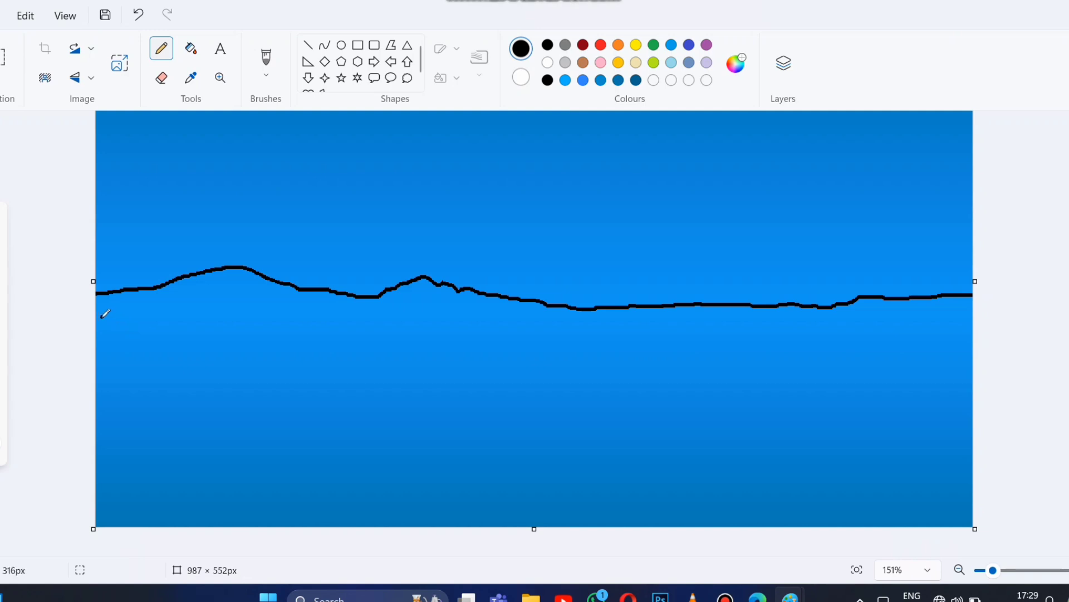
pyautogui.moveTo(106, 313)
pyautogui.mouseDown()
pyautogui.moveTo(891, 317)
pyautogui.moveTo(977, 329)
pyautogui.mouseUp()
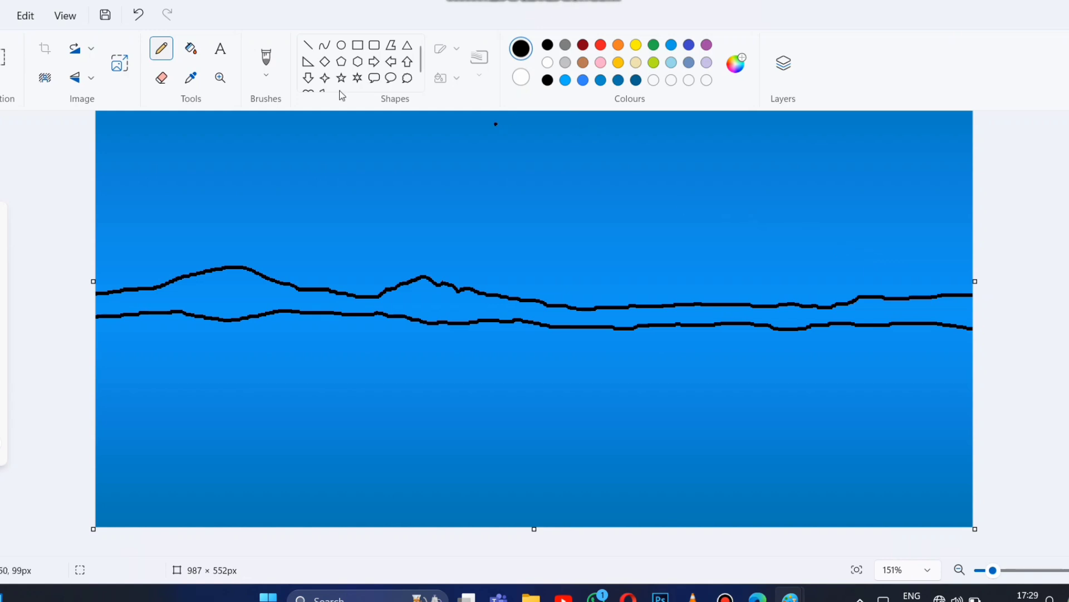
# Step: Brush the band between the two wavy lines solid black, adding low humps along its right half to form hills
pyautogui.click(266, 58)
pyautogui.moveTo(993, 572); pyautogui.dragTo(995, 573)
pyautogui.moveTo(125, 287)
pyautogui.mouseDown()
pyautogui.moveTo(83, 293)
pyautogui.moveTo(273, 270)
pyautogui.moveTo(100, 304)
pyautogui.moveTo(190, 305)
pyautogui.moveTo(262, 290)
pyautogui.moveTo(332, 300)
pyautogui.moveTo(278, 275)
pyautogui.moveTo(386, 302)
pyautogui.moveTo(457, 284)
pyautogui.moveTo(412, 292)
pyautogui.moveTo(466, 310)
pyautogui.moveTo(490, 289)
pyautogui.moveTo(523, 309)
pyautogui.moveTo(535, 290)
pyautogui.moveTo(571, 313)
pyautogui.moveTo(674, 305)
pyautogui.moveTo(724, 317)
pyautogui.mouseUp()
pyautogui.click(957, 596)
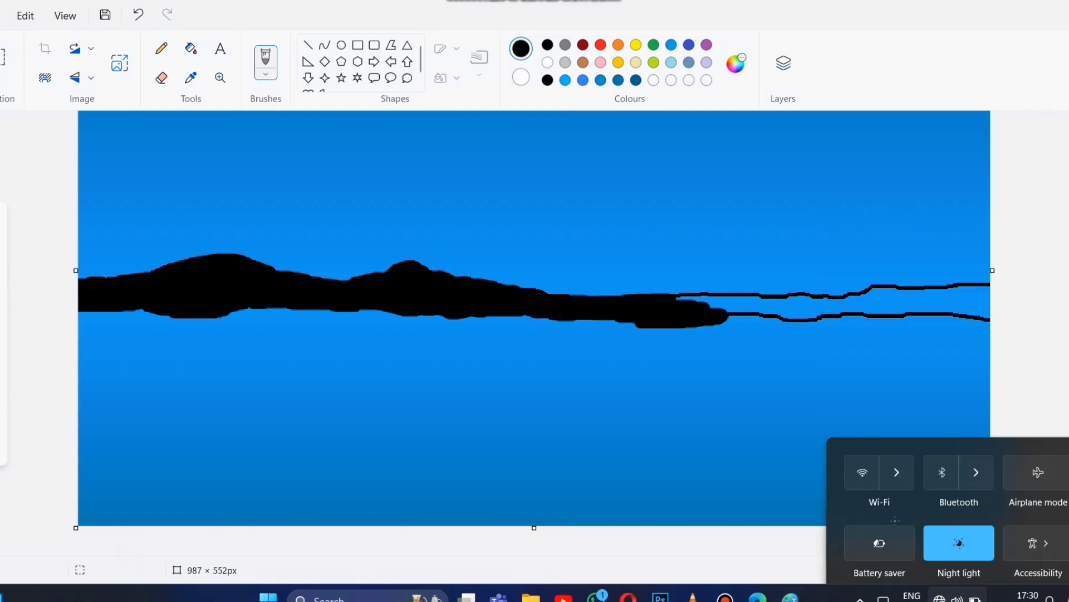
pyautogui.click(707, 310)
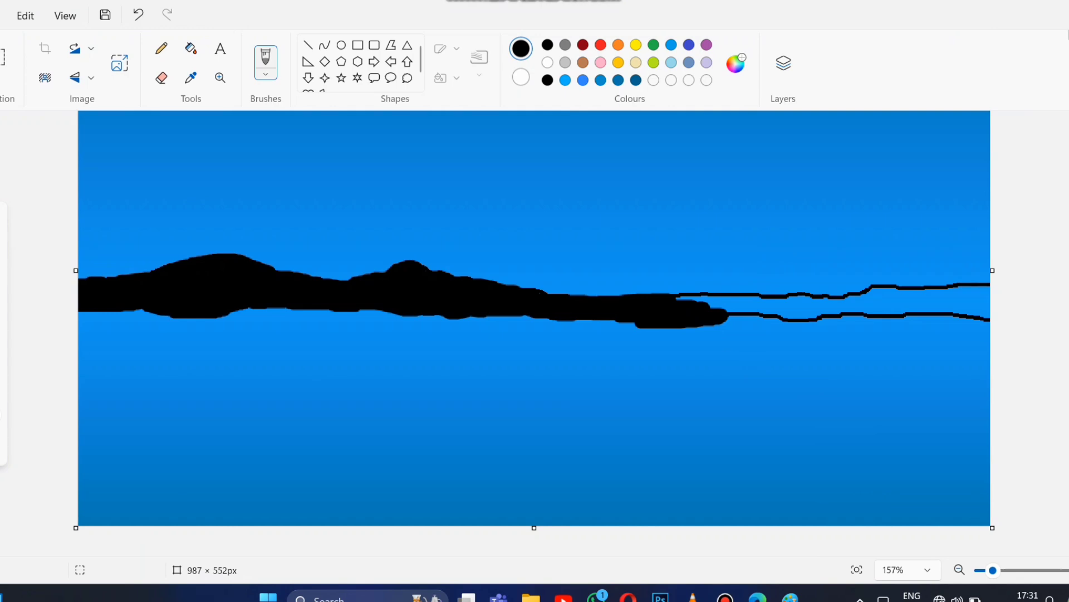
pyautogui.moveTo(704, 307)
pyautogui.mouseDown()
pyautogui.moveTo(885, 295)
pyautogui.moveTo(881, 312)
pyautogui.moveTo(885, 297)
pyautogui.moveTo(977, 294)
pyautogui.moveTo(983, 312)
pyautogui.moveTo(927, 299)
pyautogui.moveTo(936, 281)
pyautogui.moveTo(896, 278)
pyautogui.moveTo(844, 318)
pyautogui.moveTo(855, 310)
pyautogui.moveTo(640, 287)
pyautogui.mouseUp()
pyautogui.click(920, 193)
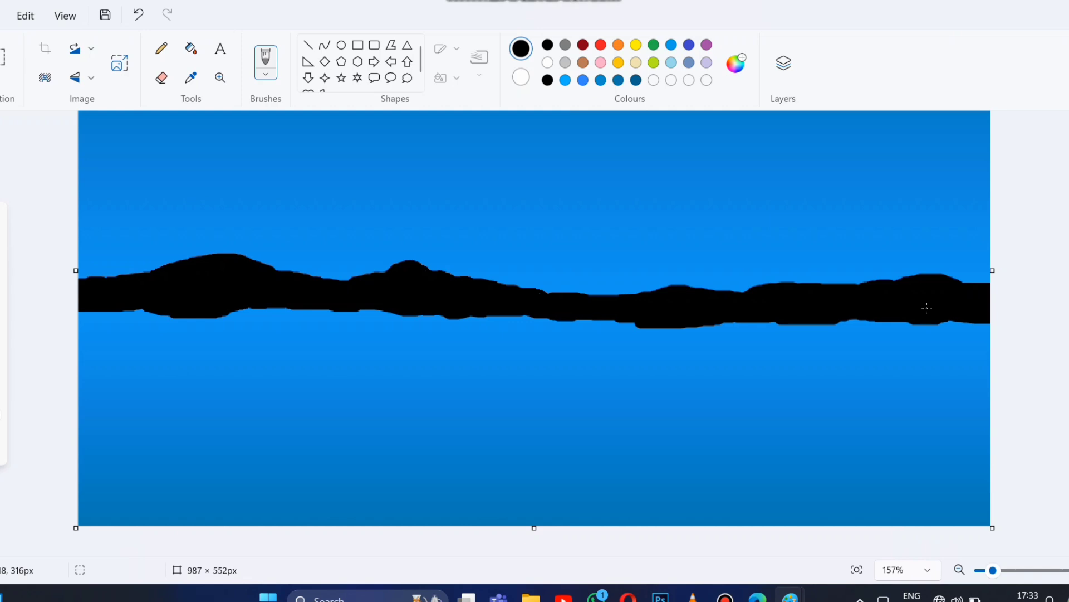
pyautogui.click(222, 221)
# Step: Mix a very dark navy and pencil a wavy outline across the canvas below the black hills, mirroring their shape
pyautogui.click(736, 62)
pyautogui.moveTo(576, 129); pyautogui.dragTo(568, 266)
pyautogui.click(427, 483)
pyautogui.click(162, 49)
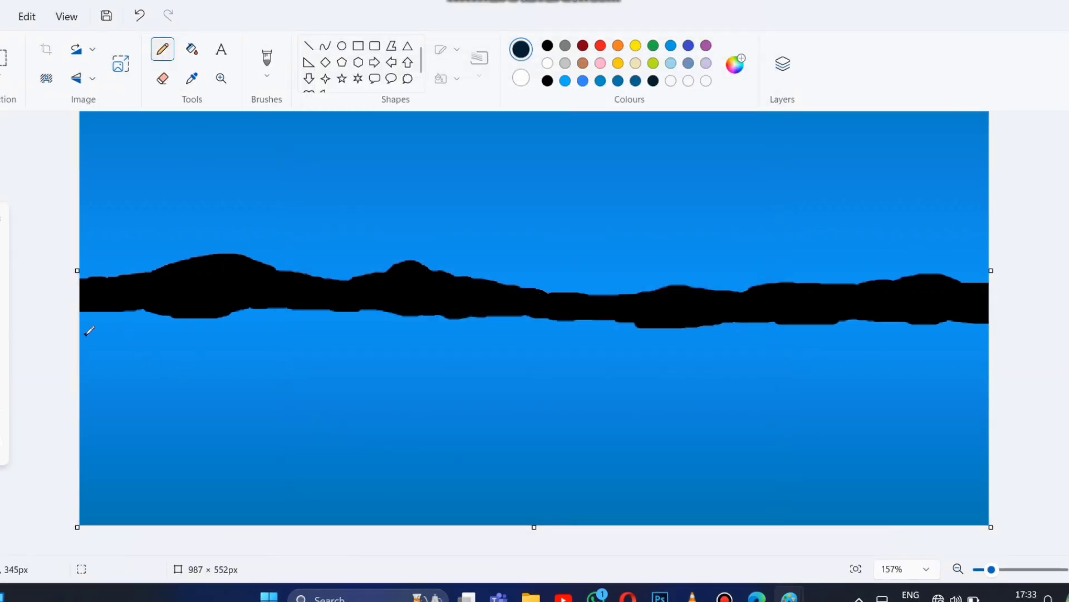
pyautogui.moveTo(83, 334); pyautogui.dragTo(126, 333)
pyautogui.click(140, 16)
pyautogui.moveTo(169, 349)
pyautogui.mouseDown()
pyautogui.moveTo(227, 348)
pyautogui.moveTo(265, 334)
pyautogui.moveTo(354, 338)
pyautogui.moveTo(409, 356)
pyautogui.moveTo(554, 342)
pyautogui.moveTo(1021, 348)
pyautogui.mouseUp()
pyautogui.hotkey('ctrl', 'z')
pyautogui.hotkey('ctrl', 'y')
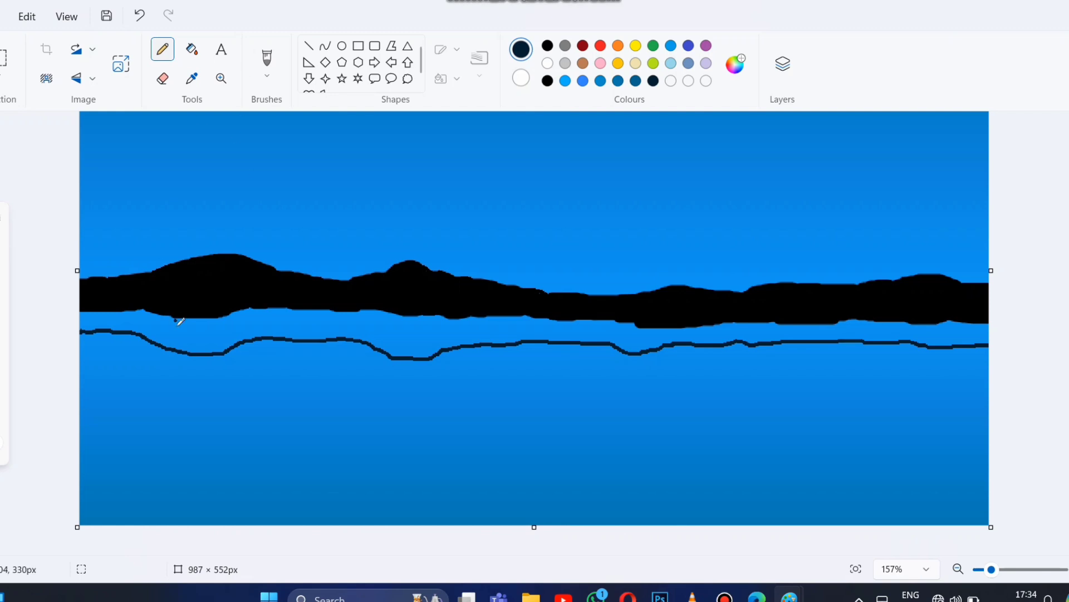
# Step: Brush the area between the hills and the wavy outline solid dark navy as the hills' reflection, across the full width
pyautogui.click(266, 58)
pyautogui.moveTo(223, 337); pyautogui.dragTo(176, 337)
pyautogui.moveTo(990, 569); pyautogui.dragTo(1000, 570)
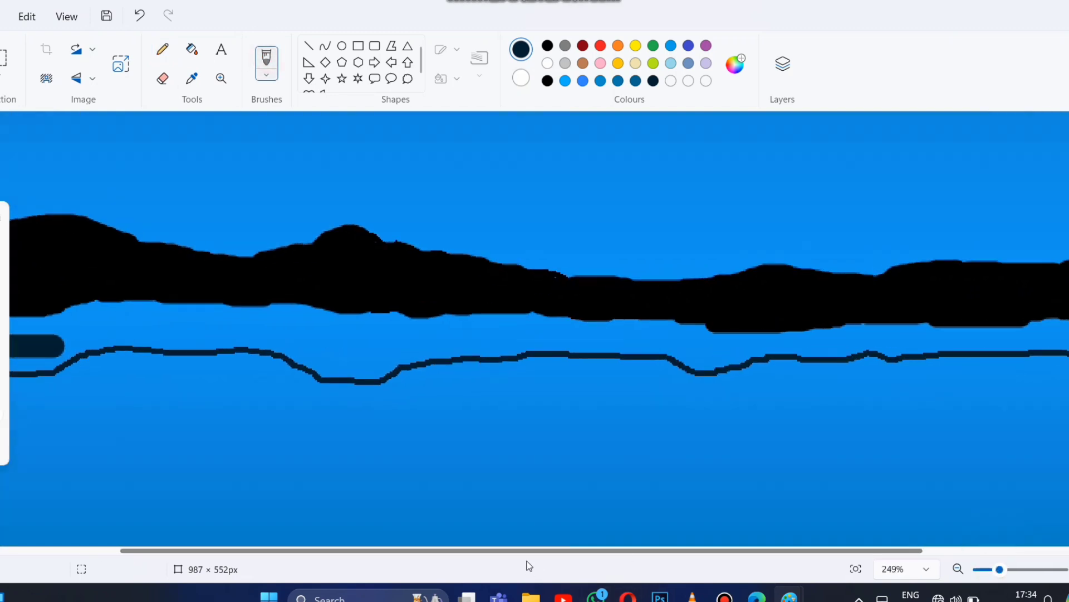
pyautogui.moveTo(526, 551); pyautogui.dragTo(362, 552)
pyautogui.moveTo(24, 327)
pyautogui.mouseDown()
pyautogui.moveTo(53, 326)
pyautogui.moveTo(23, 322)
pyautogui.mouseUp()
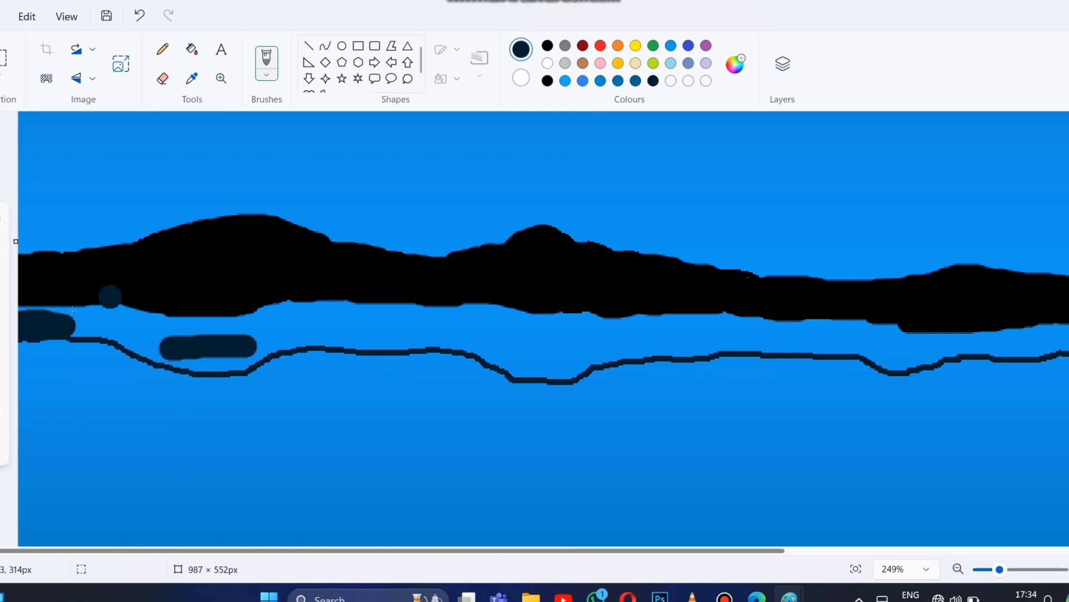
pyautogui.moveTo(58, 309)
pyautogui.mouseDown()
pyautogui.moveTo(149, 326)
pyautogui.moveTo(112, 309)
pyautogui.moveTo(85, 325)
pyautogui.moveTo(130, 341)
pyautogui.moveTo(186, 332)
pyautogui.moveTo(175, 360)
pyautogui.moveTo(247, 342)
pyautogui.moveTo(181, 329)
pyautogui.moveTo(194, 321)
pyautogui.moveTo(284, 331)
pyautogui.moveTo(263, 310)
pyautogui.moveTo(339, 315)
pyautogui.moveTo(286, 313)
pyautogui.moveTo(309, 307)
pyautogui.moveTo(334, 325)
pyautogui.moveTo(273, 344)
pyautogui.moveTo(400, 339)
pyautogui.moveTo(338, 316)
pyautogui.moveTo(445, 314)
pyautogui.moveTo(315, 345)
pyautogui.moveTo(308, 323)
pyautogui.moveTo(314, 334)
pyautogui.moveTo(282, 360)
pyautogui.moveTo(397, 310)
pyautogui.moveTo(505, 350)
pyautogui.moveTo(497, 320)
pyautogui.moveTo(567, 326)
pyautogui.moveTo(530, 363)
pyautogui.moveTo(502, 366)
pyautogui.moveTo(553, 366)
pyautogui.moveTo(604, 342)
pyautogui.moveTo(611, 356)
pyautogui.moveTo(622, 343)
pyautogui.moveTo(645, 350)
pyautogui.moveTo(654, 324)
pyautogui.moveTo(710, 329)
pyautogui.moveTo(639, 357)
pyautogui.moveTo(731, 327)
pyautogui.moveTo(733, 339)
pyautogui.moveTo(841, 334)
pyautogui.moveTo(892, 358)
pyautogui.moveTo(919, 344)
pyautogui.moveTo(937, 360)
pyautogui.moveTo(970, 341)
pyautogui.moveTo(1002, 342)
pyautogui.mouseUp()
pyautogui.moveTo(760, 550); pyautogui.dragTo(1058, 550)
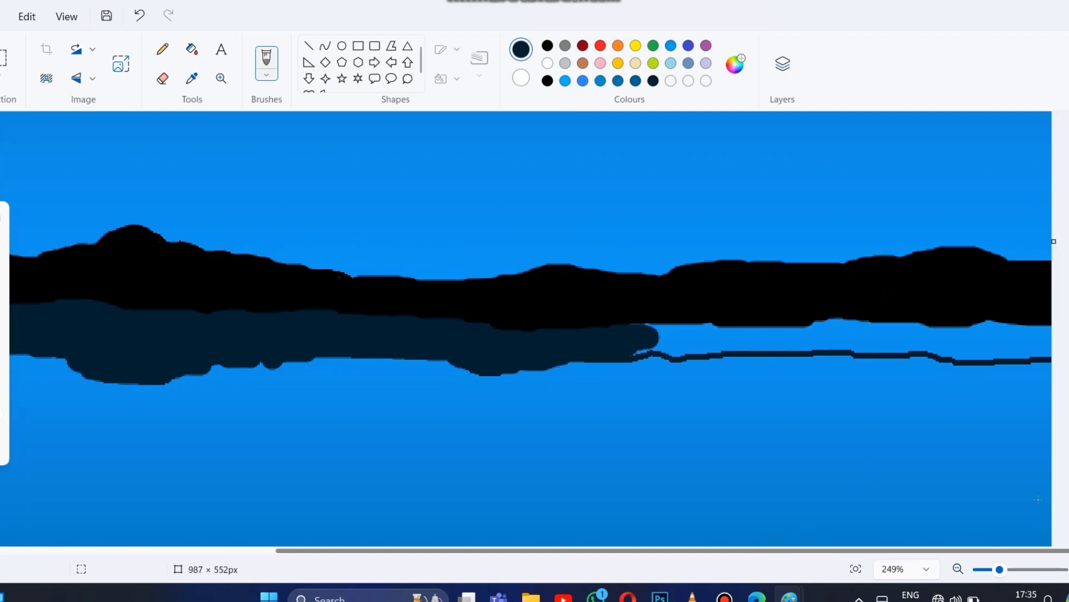
pyautogui.moveTo(588, 362)
pyautogui.mouseDown()
pyautogui.moveTo(499, 355)
pyautogui.moveTo(629, 355)
pyautogui.moveTo(651, 335)
pyautogui.moveTo(727, 334)
pyautogui.moveTo(728, 346)
pyautogui.moveTo(727, 335)
pyautogui.moveTo(824, 339)
pyautogui.moveTo(846, 330)
pyautogui.moveTo(856, 346)
pyautogui.moveTo(867, 331)
pyautogui.moveTo(905, 333)
pyautogui.moveTo(897, 350)
pyautogui.moveTo(1007, 351)
pyautogui.moveTo(937, 333)
pyautogui.moveTo(1018, 335)
pyautogui.moveTo(1048, 350)
pyautogui.moveTo(994, 341)
pyautogui.moveTo(902, 353)
pyautogui.moveTo(886, 332)
pyautogui.moveTo(868, 451)
pyautogui.moveTo(971, 348)
pyautogui.moveTo(916, 349)
pyautogui.mouseUp()
pyautogui.scroll(-1, 835, 371)
pyautogui.scroll(1, 787, 388)
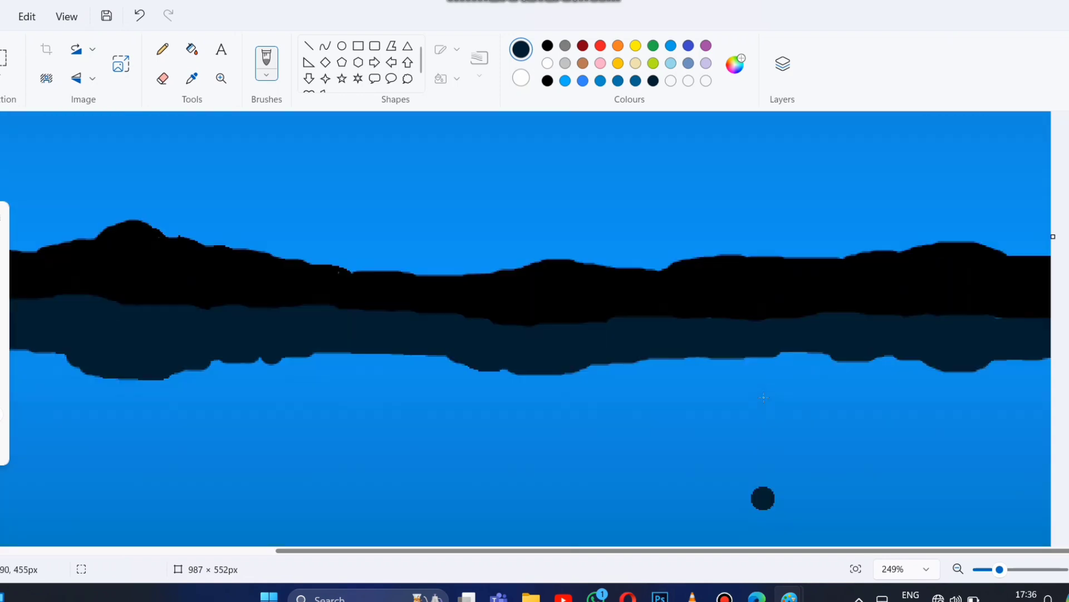
pyautogui.click(856, 568)
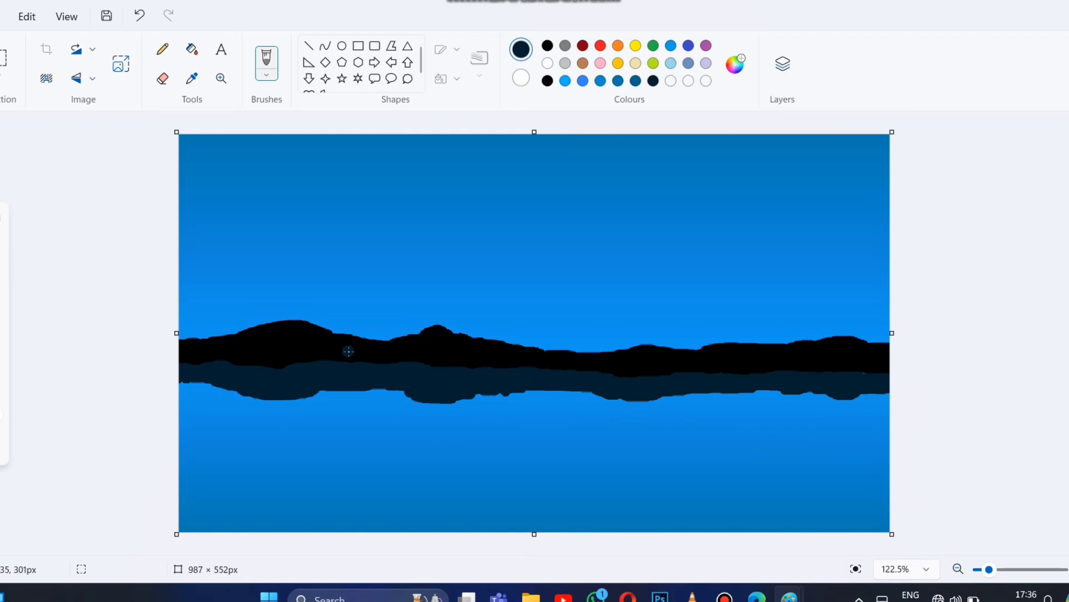
# Step: Brush black along the full border between hills and reflection to thicken the lower edge of the hills
pyautogui.click(547, 45)
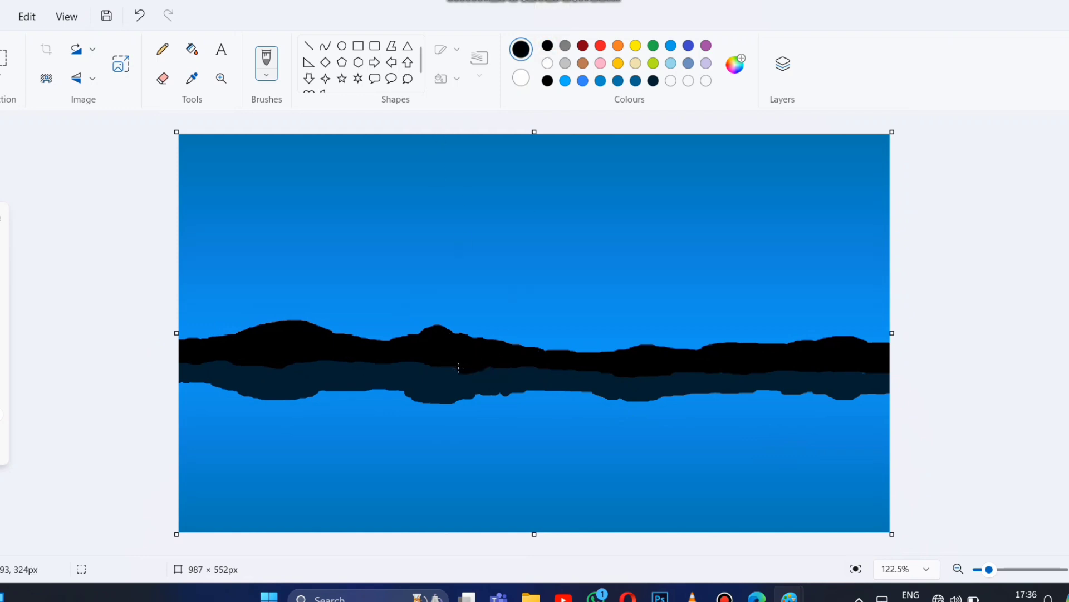
pyautogui.moveTo(459, 367); pyautogui.dragTo(174, 366)
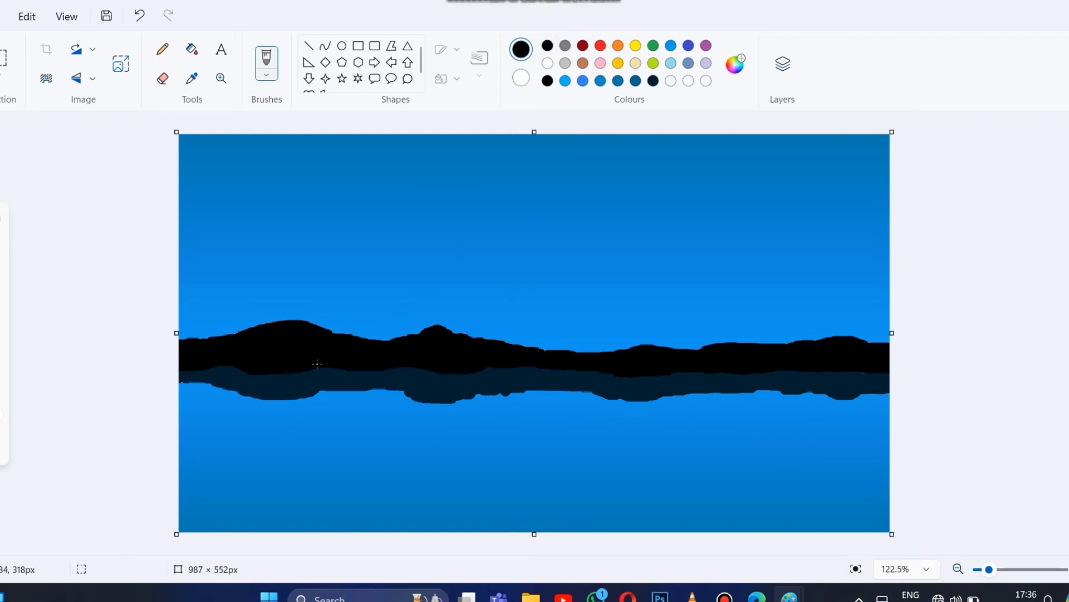
pyautogui.moveTo(461, 367); pyautogui.dragTo(891, 372)
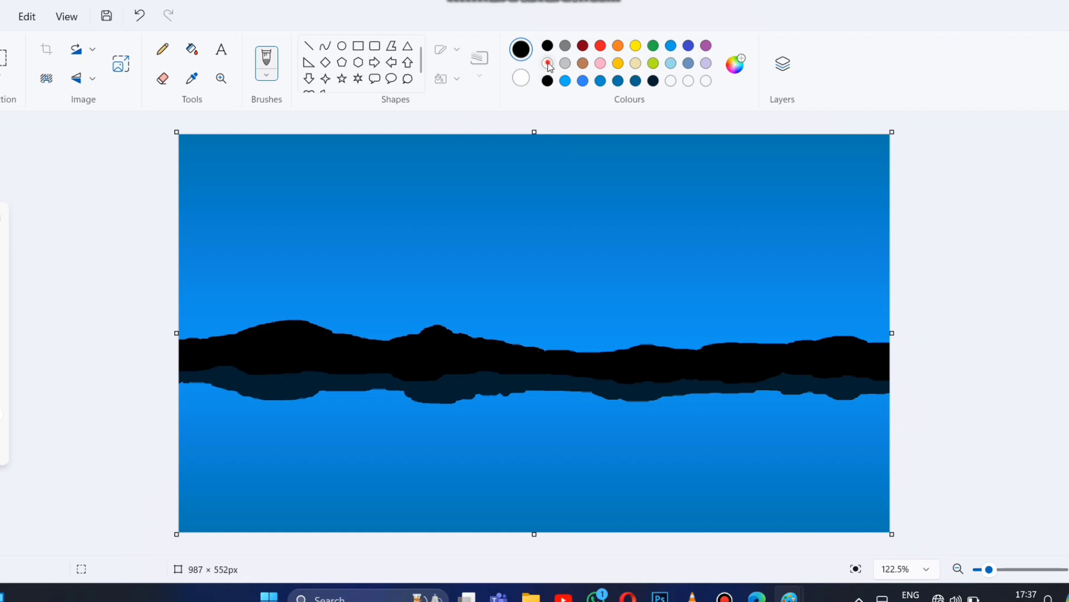
# Step: Draw a large solid black filled circle in the middle of a blank canvas
pyautogui.click(341, 46)
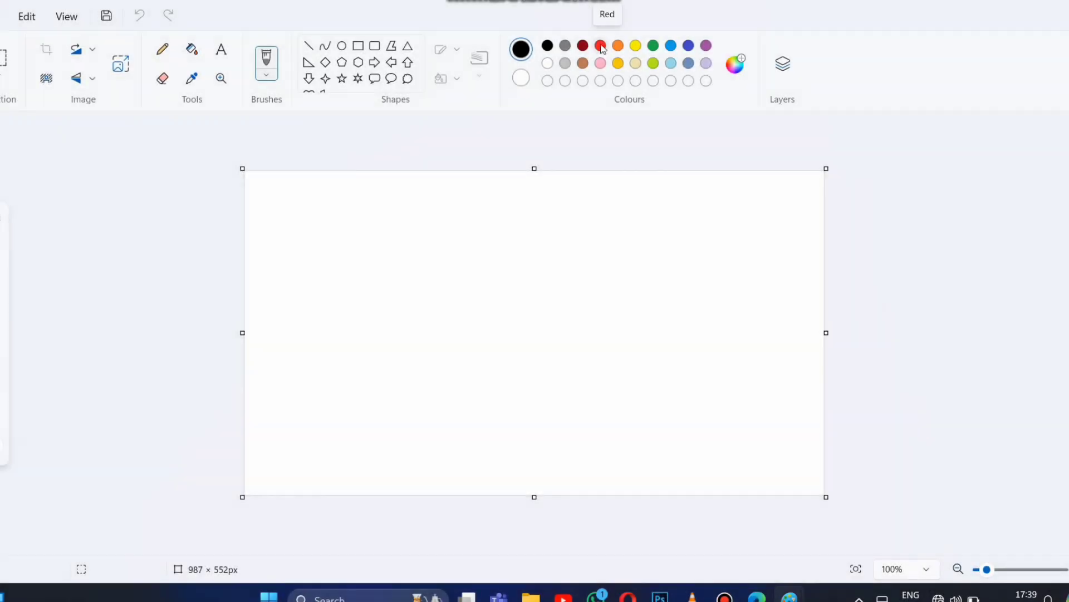
pyautogui.click(601, 45)
pyautogui.click(547, 45)
pyautogui.click(520, 49)
pyautogui.click(547, 46)
pyautogui.click(341, 45)
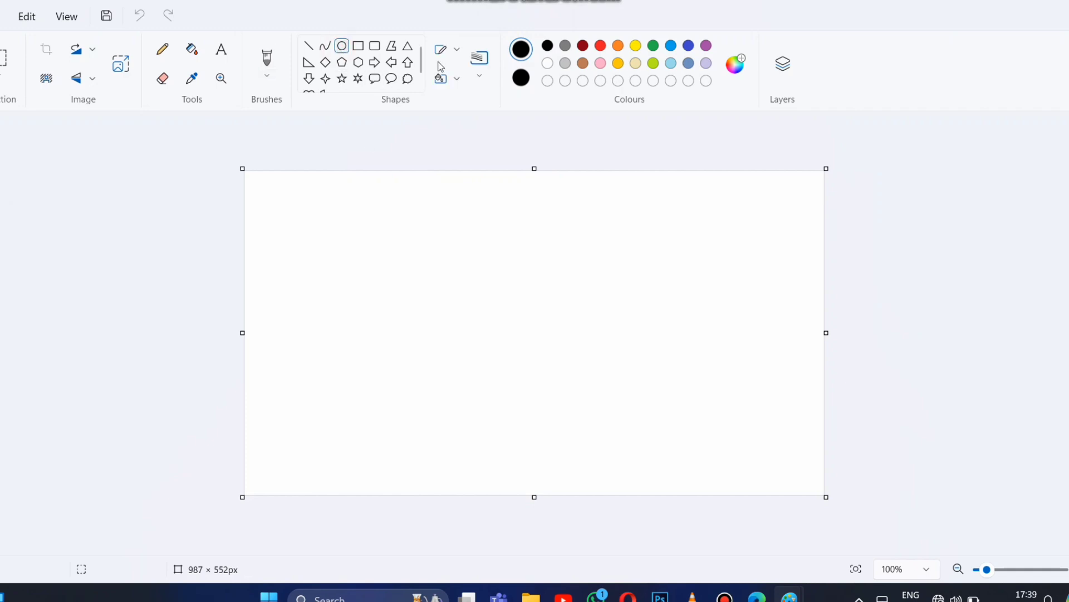
pyautogui.click(442, 78)
pyautogui.click(443, 143)
pyautogui.moveTo(432, 221); pyautogui.dragTo(622, 407)
pyautogui.moveTo(571, 344); pyautogui.dragTo(552, 353)
pyautogui.click(384, 315)
# Step: Overlay a solid white ellipse offset up and to the right of the black circle, adjusting its size and position to leave a thin crescent
pyautogui.click(547, 63)
pyautogui.click(521, 78)
pyautogui.click(550, 64)
pyautogui.moveTo(480, 199); pyautogui.dragTo(662, 388)
pyautogui.moveTo(603, 319)
pyautogui.mouseDown()
pyautogui.moveTo(566, 299)
pyautogui.moveTo(577, 304)
pyautogui.mouseUp()
pyautogui.moveTo(635, 376); pyautogui.dragTo(652, 396)
pyautogui.moveTo(615, 346); pyautogui.dragTo(602, 340)
pyautogui.moveTo(637, 389); pyautogui.dragTo(641, 399)
pyautogui.moveTo(613, 348); pyautogui.dragTo(605, 334)
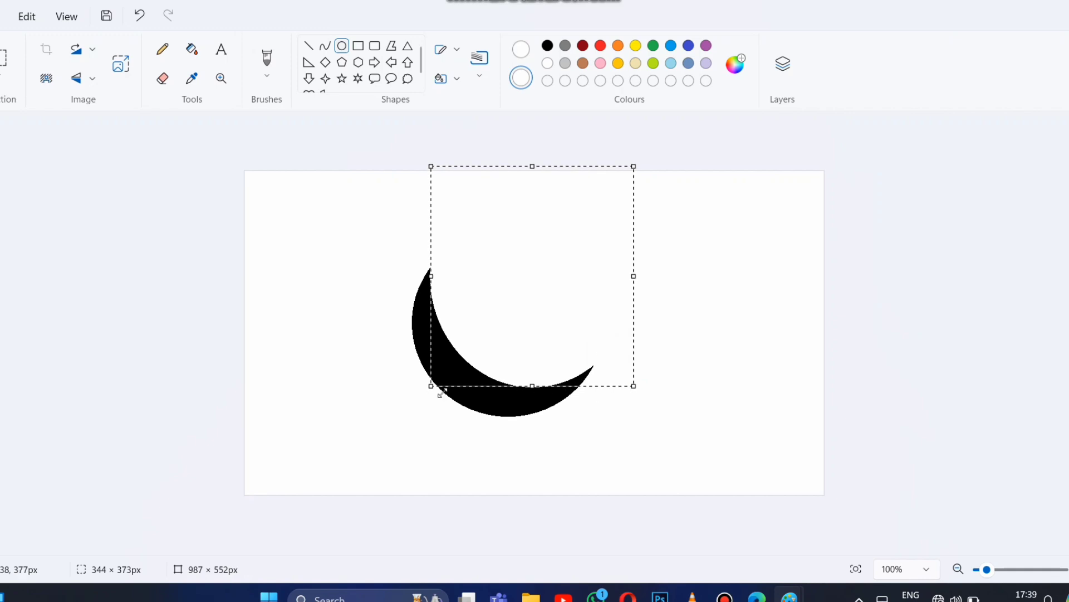
pyautogui.moveTo(430, 386); pyautogui.dragTo(422, 392)
pyautogui.moveTo(423, 279); pyautogui.dragTo(433, 281)
pyautogui.moveTo(633, 391); pyautogui.dragTo(613, 385)
pyautogui.moveTo(566, 346); pyautogui.dragTo(563, 354)
pyautogui.click(181, 301)
# Step: Select and copy the black crescent, and paste it into the landscape image with transparent selection enabled
pyautogui.click(4, 56)
pyautogui.moveTo(345, 230); pyautogui.dragTo(653, 464)
pyautogui.rightClick(490, 303)
pyautogui.click(519, 22)
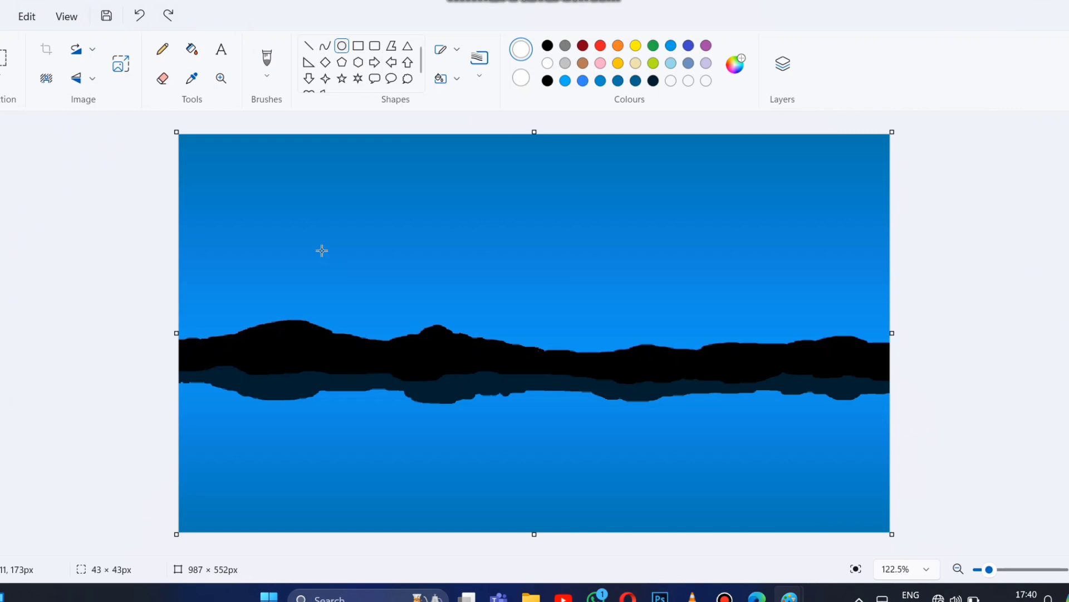
pyautogui.click(4, 72)
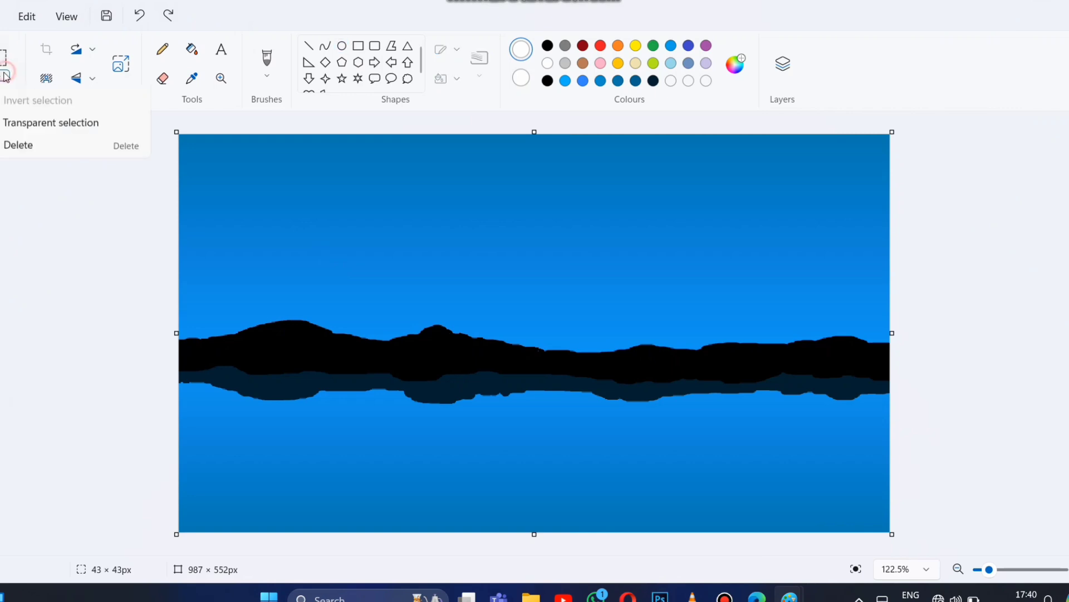
pyautogui.hotkey('ctrl', 'a')
pyautogui.hotkey('ctrl', 'v')
# Step: Shrink the pasted crescent's selection to about 261 × 216 px and place it in the upper-left sky above the hills
pyautogui.moveTo(313, 270); pyautogui.dragTo(301, 230)
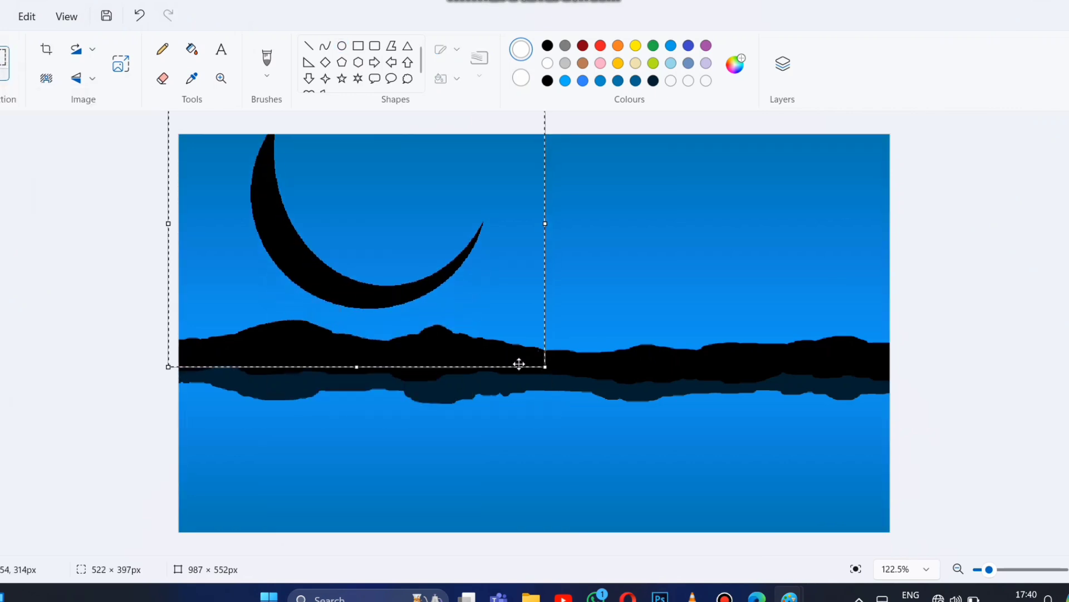
pyautogui.moveTo(541, 363); pyautogui.dragTo(433, 313)
pyautogui.moveTo(430, 198); pyautogui.dragTo(442, 197)
pyautogui.moveTo(392, 255); pyautogui.dragTo(420, 284)
pyautogui.moveTo(469, 226); pyautogui.dragTo(499, 236)
pyautogui.moveTo(482, 327)
pyautogui.mouseDown()
pyautogui.moveTo(434, 292)
pyautogui.moveTo(525, 353)
pyautogui.moveTo(472, 315)
pyautogui.mouseUp()
pyautogui.moveTo(392, 248); pyautogui.dragTo(346, 256)
pyautogui.moveTo(426, 233); pyautogui.dragTo(434, 234)
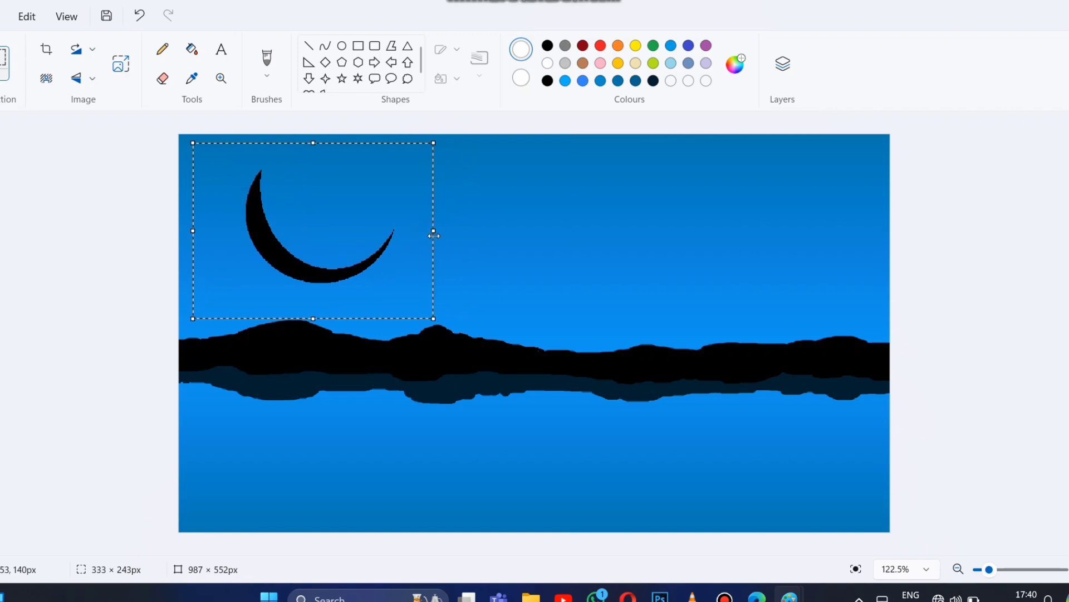
pyautogui.moveTo(312, 324); pyautogui.dragTo(312, 331)
pyautogui.moveTo(317, 275); pyautogui.dragTo(315, 269)
pyautogui.moveTo(431, 324); pyautogui.dragTo(395, 307)
pyautogui.moveTo(336, 262); pyautogui.dragTo(380, 262)
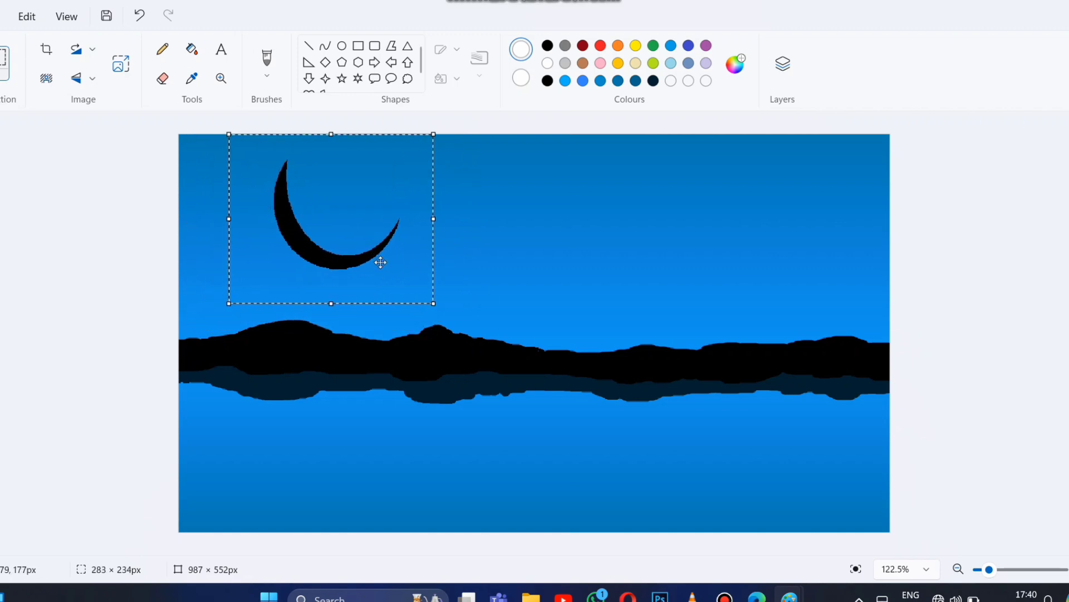
pyautogui.moveTo(434, 304); pyautogui.dragTo(419, 255)
pyautogui.moveTo(364, 245); pyautogui.dragTo(382, 249)
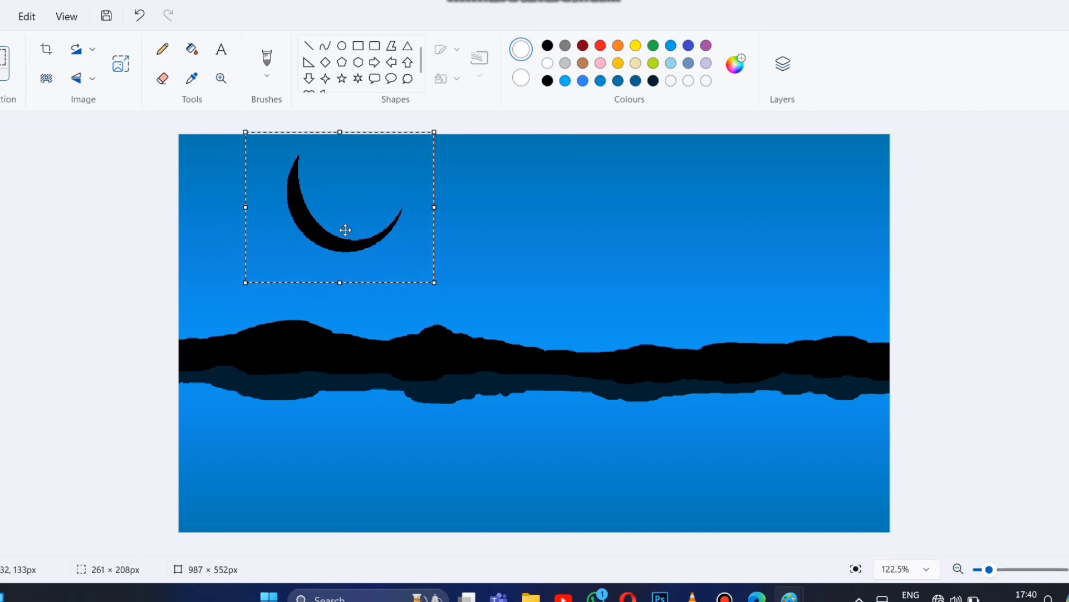
pyautogui.moveTo(340, 282); pyautogui.dragTo(342, 288)
pyautogui.click(230, 245)
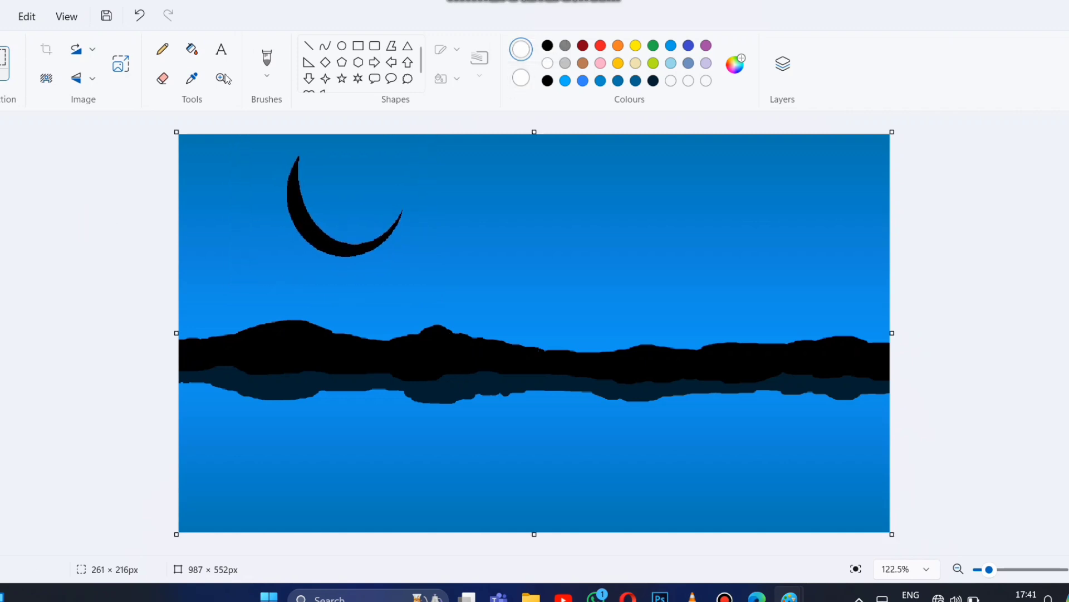
# Step: Fill the black crescent with white to make it a moon
pyautogui.click(192, 49)
pyautogui.moveTo(989, 567); pyautogui.dragTo(1002, 567)
pyautogui.moveTo(702, 552); pyautogui.dragTo(343, 551)
pyautogui.scroll(2, 342, 260)
pyautogui.click(342, 260)
pyautogui.scroll(3, 581, 398)
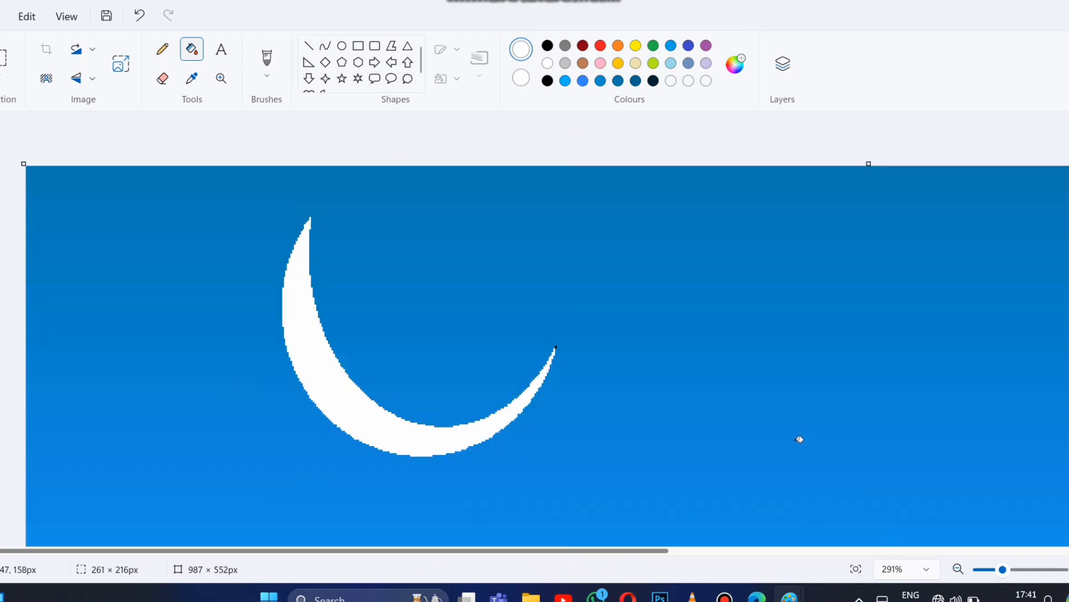
pyautogui.click(857, 569)
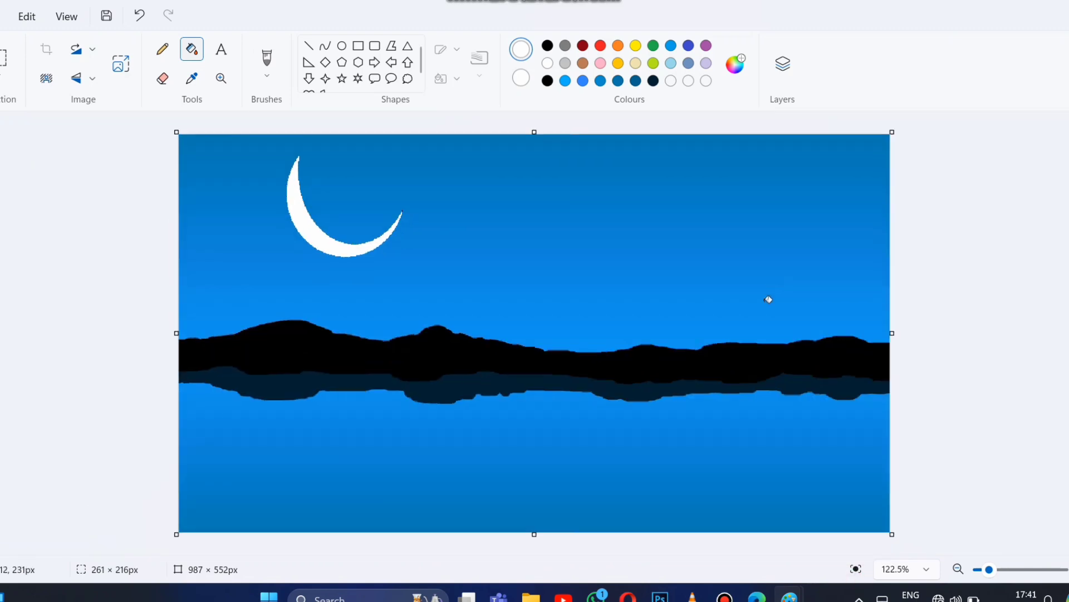
# Step: Pencil a wavy black outline across the full canvas width near the bottom of the water
pyautogui.click(163, 49)
pyautogui.click(548, 45)
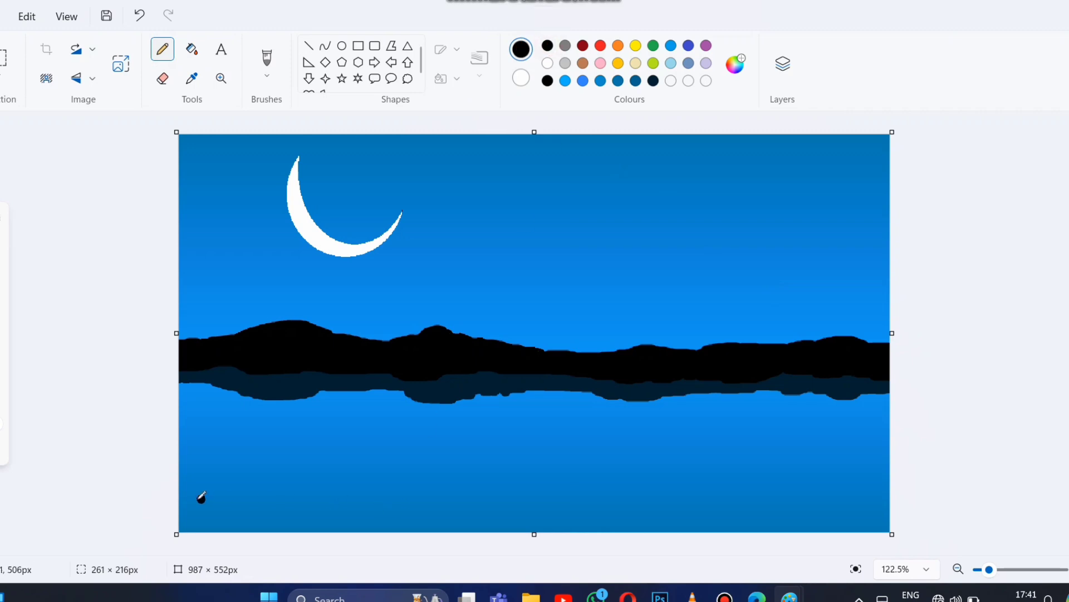
pyautogui.click(189, 484)
pyautogui.moveTo(179, 495)
pyautogui.mouseDown()
pyautogui.moveTo(633, 493)
pyautogui.moveTo(750, 477)
pyautogui.moveTo(941, 500)
pyautogui.mouseUp()
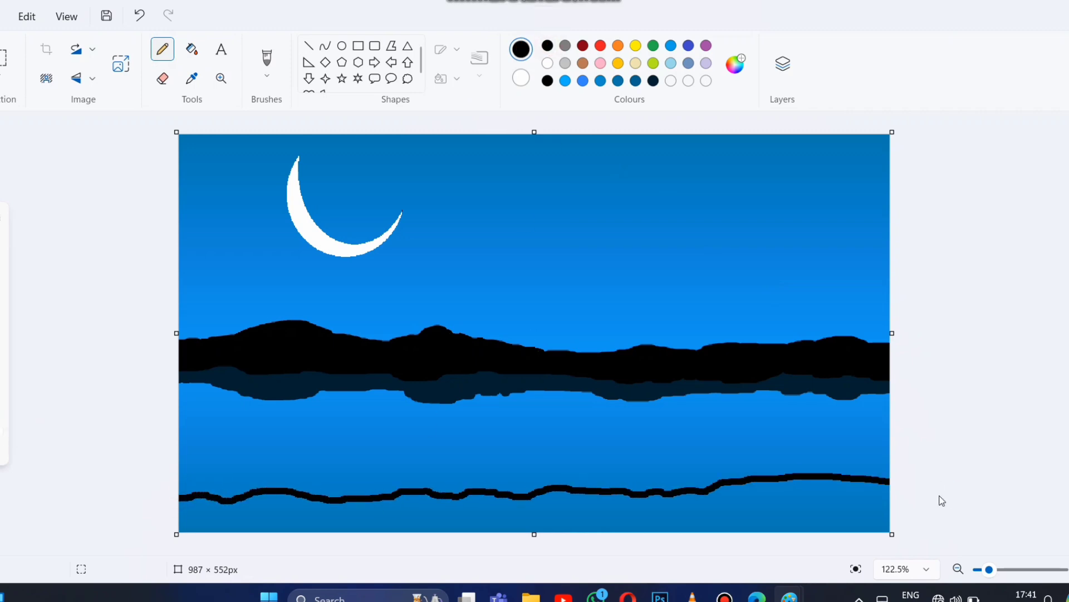
# Step: Brush the area below the wavy outline solid black as the foreground shore, adding low humps along its upper edge
pyautogui.click(267, 56)
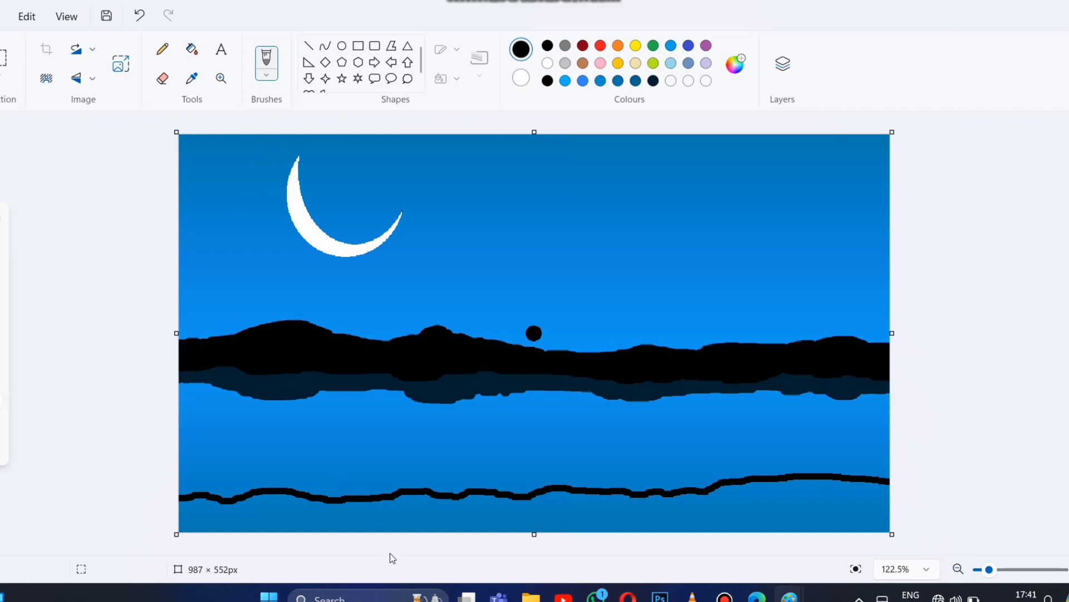
pyautogui.moveTo(393, 523)
pyautogui.mouseDown()
pyautogui.moveTo(201, 528)
pyautogui.moveTo(195, 504)
pyautogui.moveTo(459, 504)
pyautogui.moveTo(490, 526)
pyautogui.mouseUp()
pyautogui.moveTo(329, 495)
pyautogui.mouseDown()
pyautogui.moveTo(460, 493)
pyautogui.moveTo(540, 516)
pyautogui.moveTo(568, 493)
pyautogui.moveTo(676, 508)
pyautogui.moveTo(549, 497)
pyautogui.moveTo(641, 493)
pyautogui.moveTo(690, 518)
pyautogui.moveTo(741, 502)
pyautogui.moveTo(931, 518)
pyautogui.moveTo(791, 504)
pyautogui.moveTo(741, 484)
pyautogui.moveTo(886, 473)
pyautogui.mouseUp()
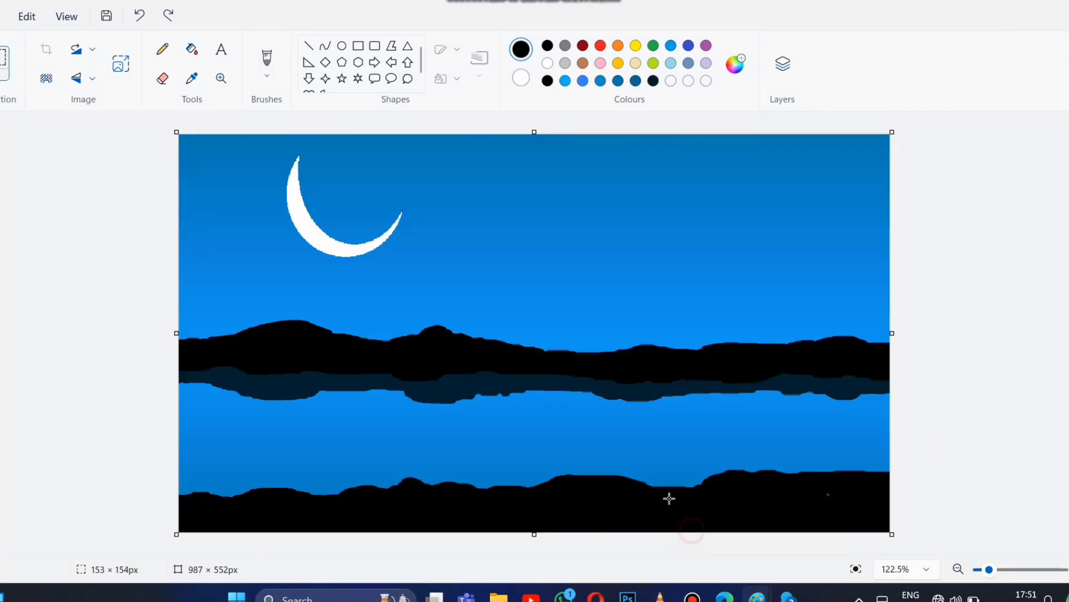
# Step: Paste the seated couple silhouette, scale it to about 312 × 228 px and seat it on the foreground shore near the middle
pyautogui.rightClick(200, 505)
pyautogui.click(239, 251)
pyautogui.moveTo(350, 263); pyautogui.dragTo(683, 431)
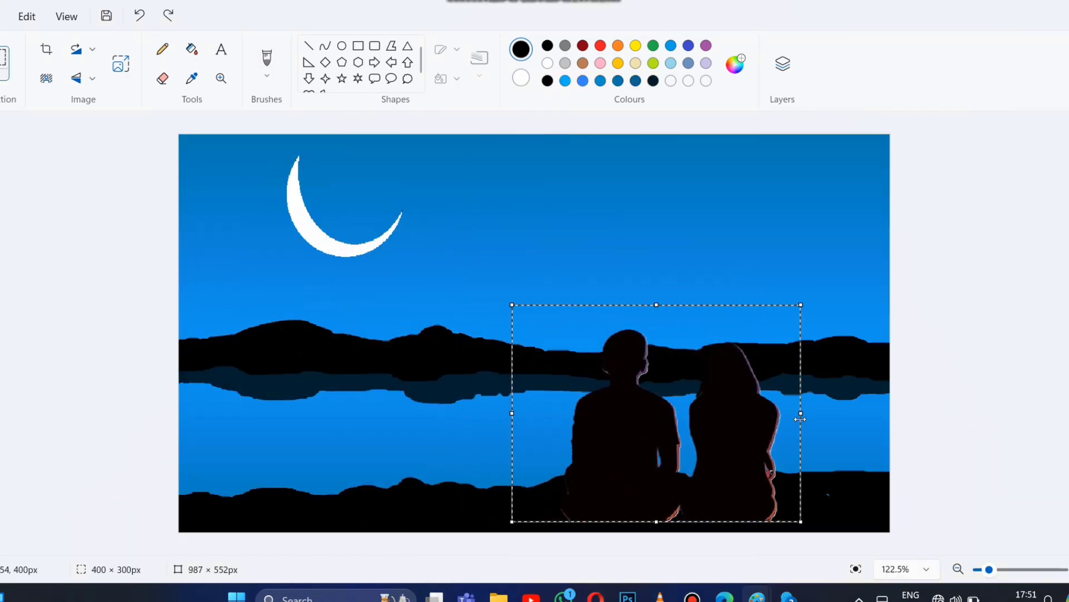
pyautogui.moveTo(744, 451); pyautogui.dragTo(762, 456)
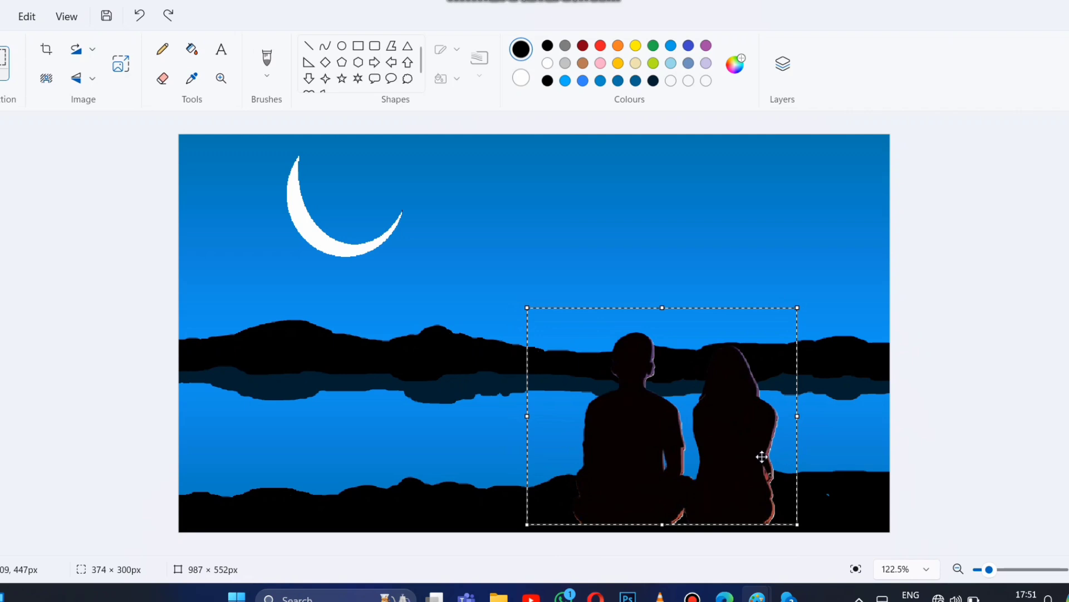
pyautogui.moveTo(797, 307); pyautogui.dragTo(774, 335)
pyautogui.moveTo(701, 439); pyautogui.dragTo(723, 437)
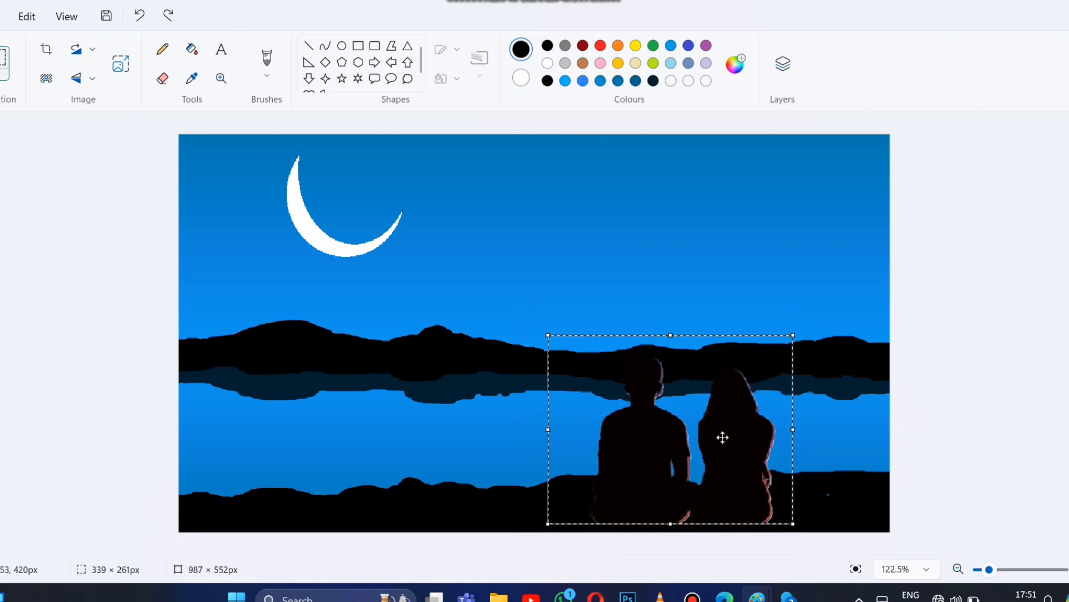
pyautogui.moveTo(793, 335); pyautogui.dragTo(776, 356)
pyautogui.moveTo(741, 442); pyautogui.dragTo(758, 443)
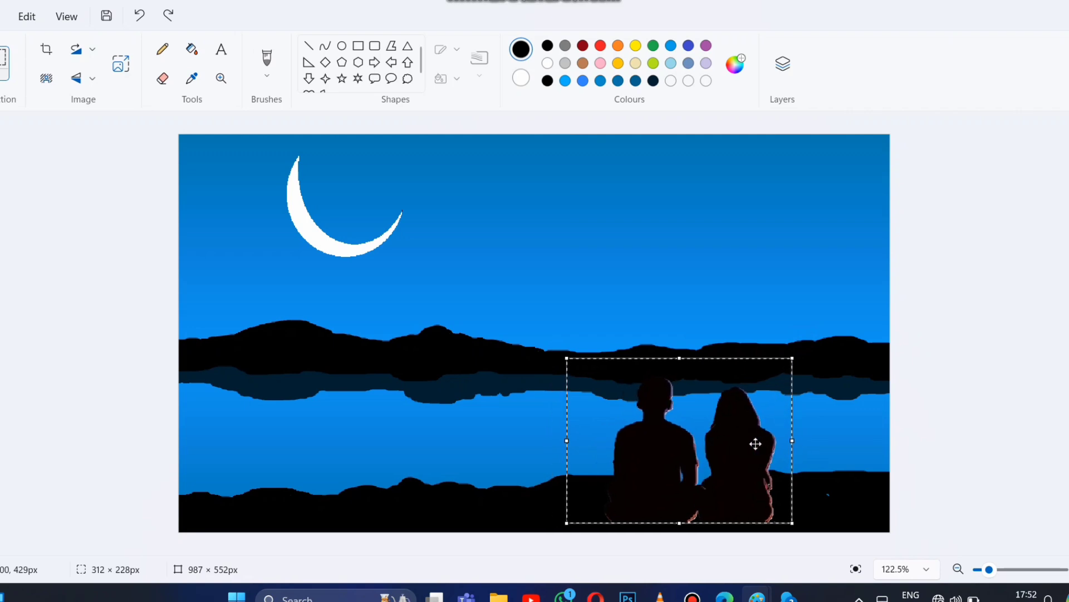
pyautogui.moveTo(752, 446); pyautogui.dragTo(608, 465)
pyautogui.click(24, 332)
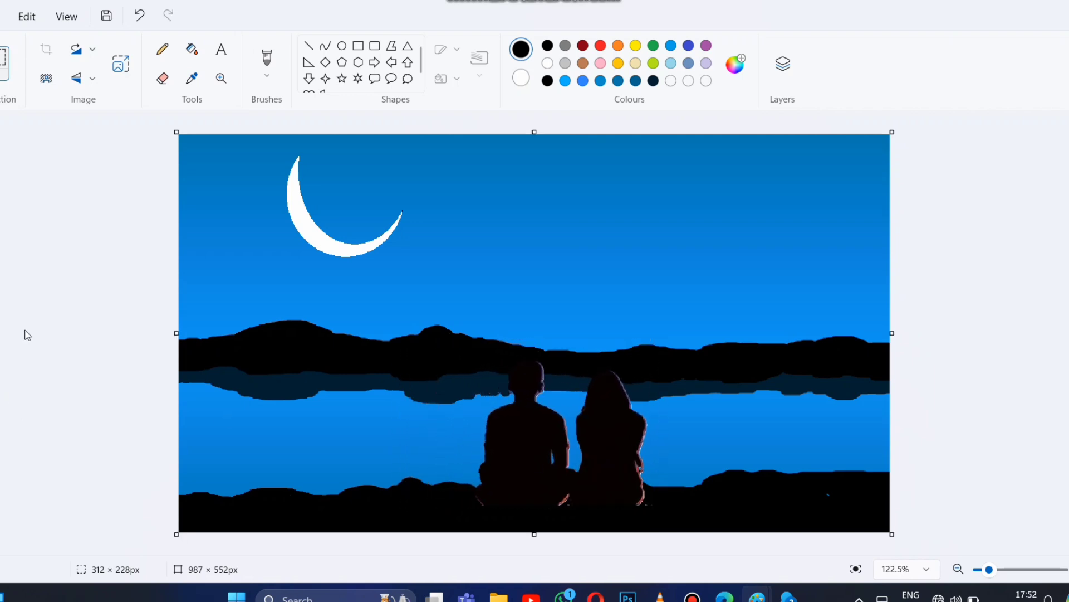
# Step: Brush black over the light fringes along the base of the seated couple to blend them into the shore
pyautogui.click(4, 74)
pyautogui.click(266, 61)
pyautogui.click(267, 61)
pyautogui.click(246, 147)
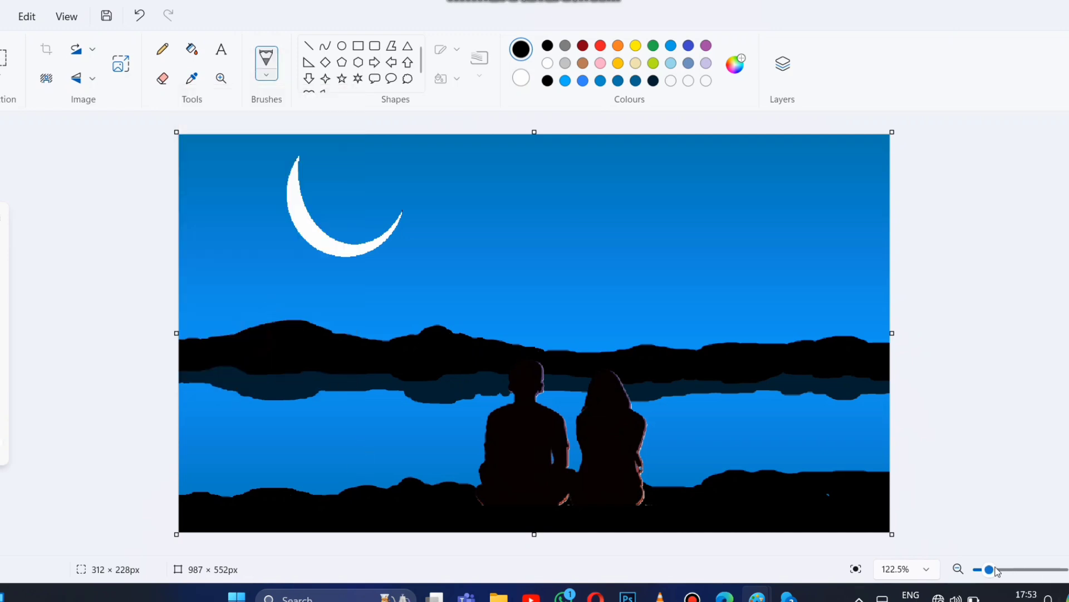
pyautogui.scroll(3, 366, 457)
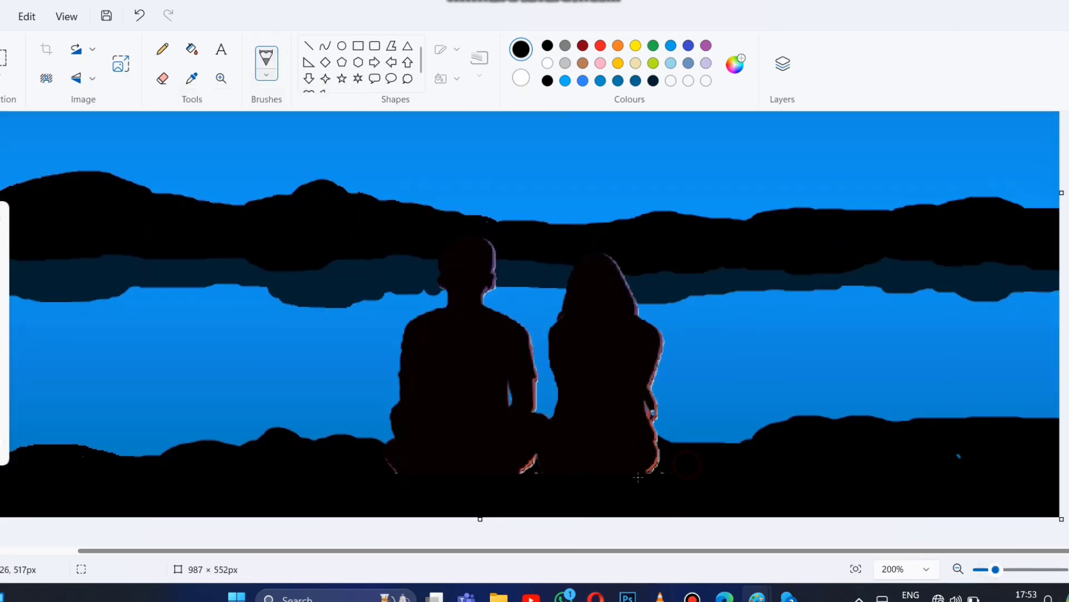
pyautogui.moveTo(595, 493); pyautogui.dragTo(478, 491)
pyautogui.moveTo(646, 462); pyautogui.dragTo(658, 448)
pyautogui.click(856, 568)
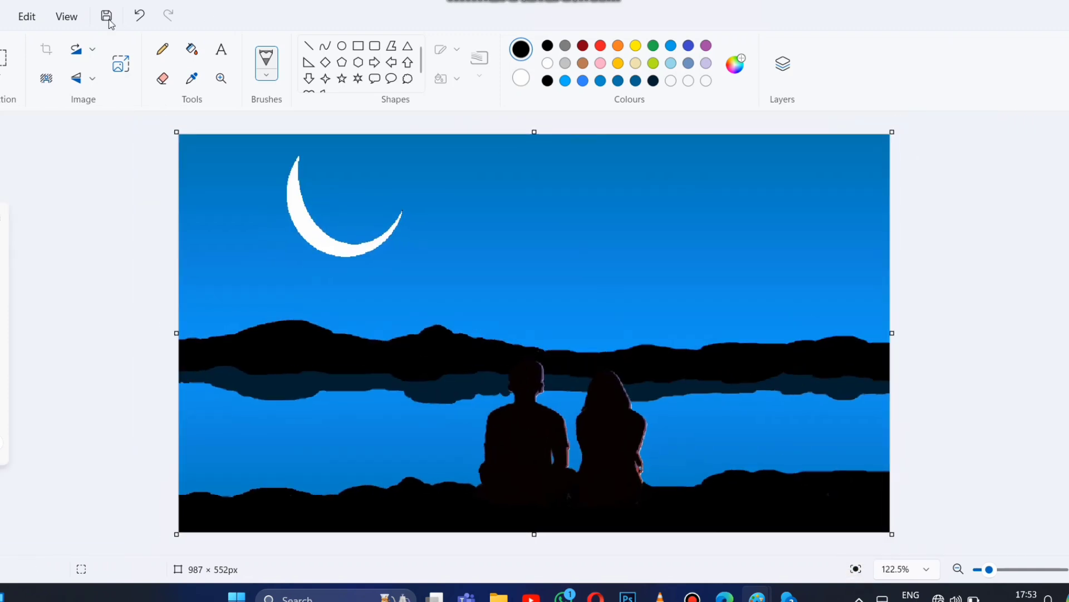
# Step: Dot small white pencil stars of varying size across the upper sky and around the moon
pyautogui.click(162, 49)
pyautogui.click(548, 63)
pyautogui.moveTo(3, 458)
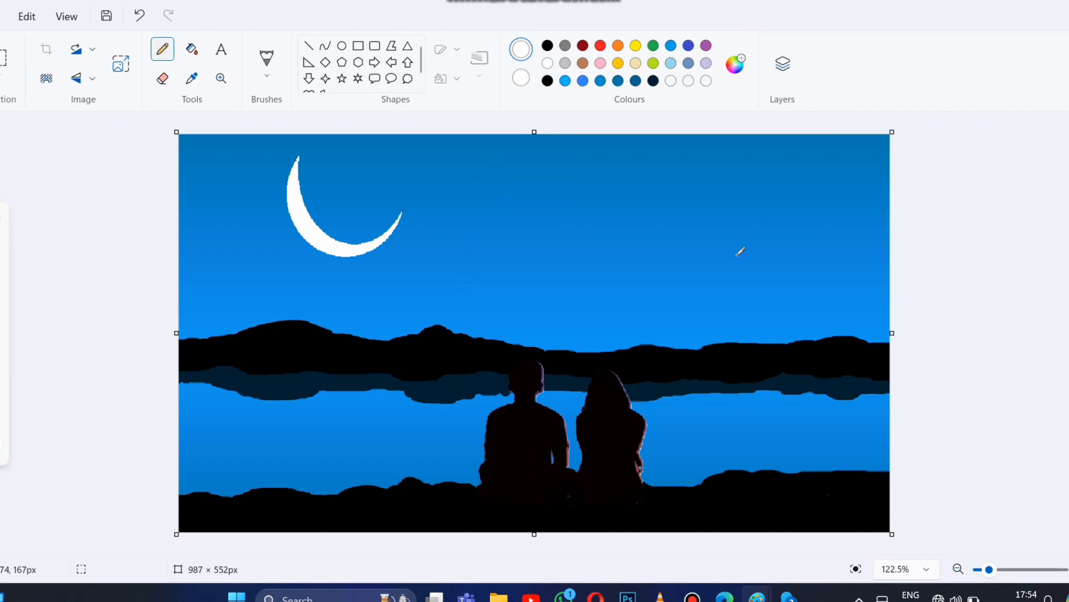
pyautogui.click(139, 15)
pyautogui.click(139, 15)
pyautogui.click(466, 145)
pyautogui.click(505, 177)
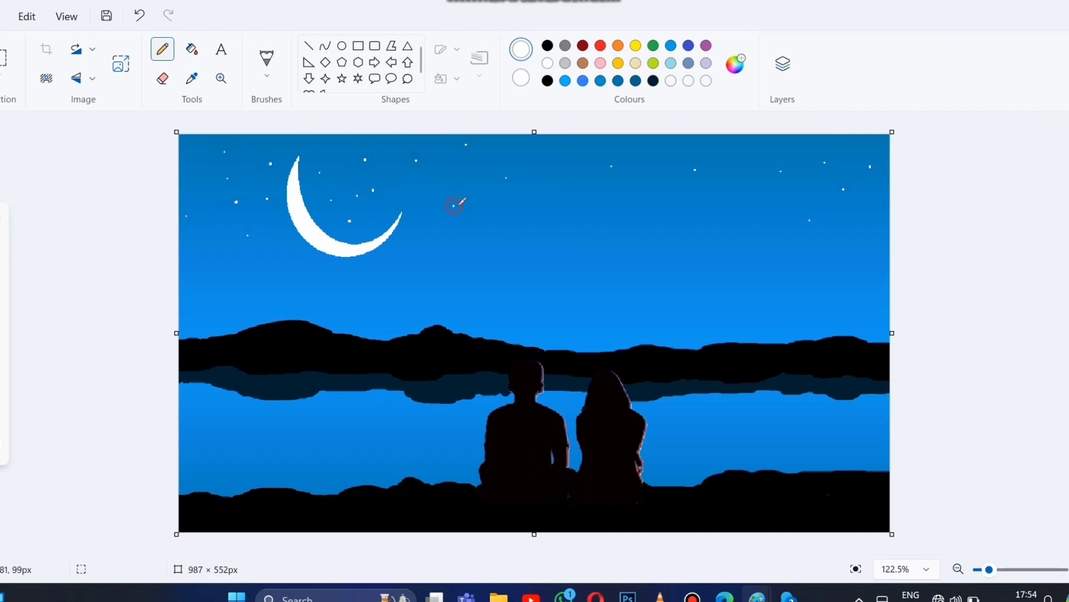
pyautogui.click(139, 15)
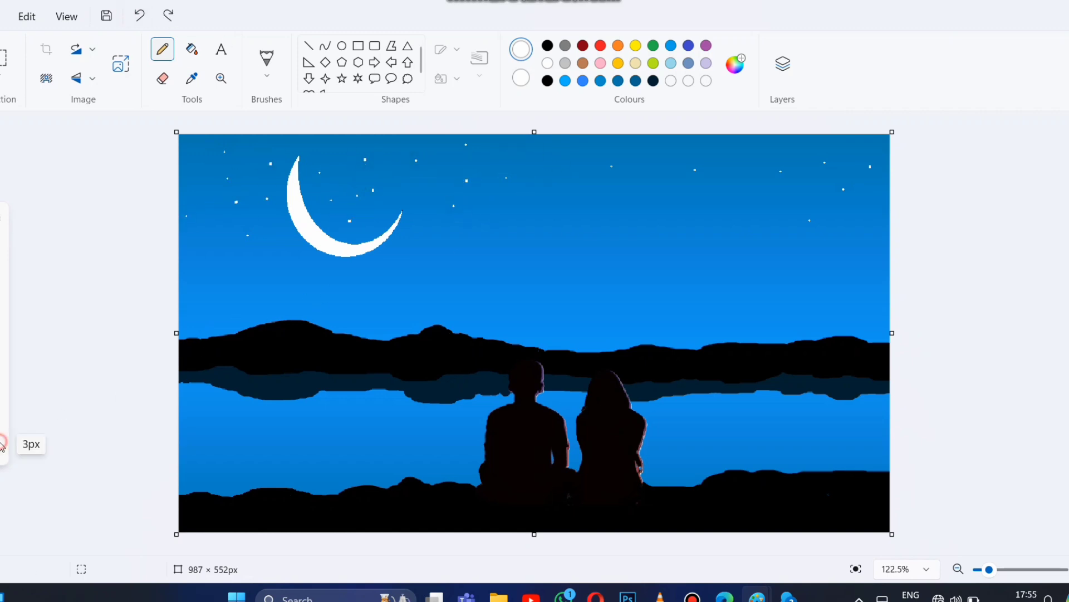
pyautogui.click(554, 167)
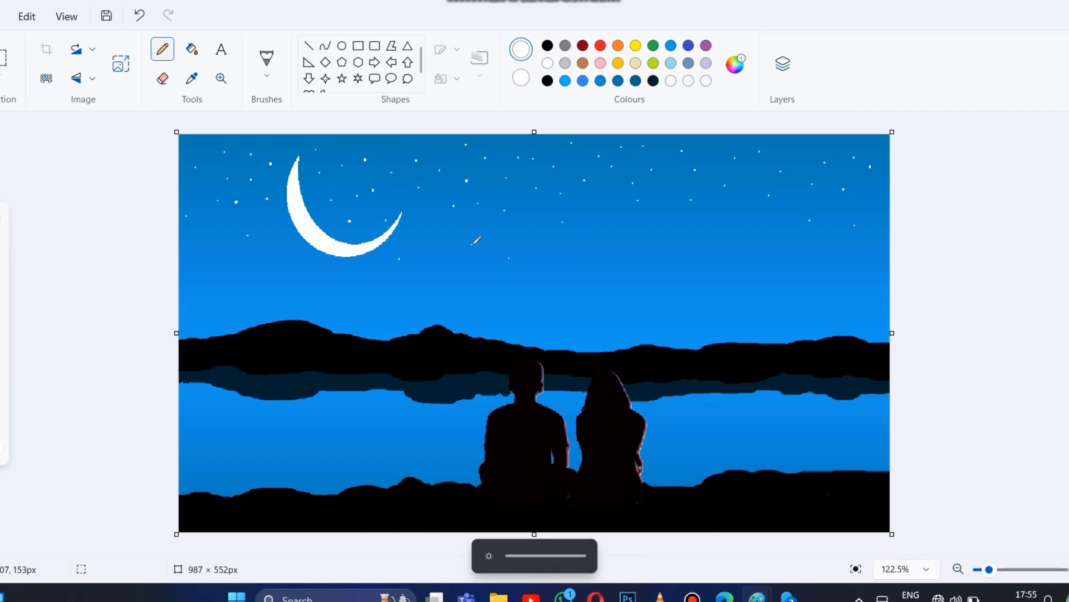
# Step: Brush short, thin white ripple strokes on the upper part of the water left of the couple
pyautogui.click(267, 57)
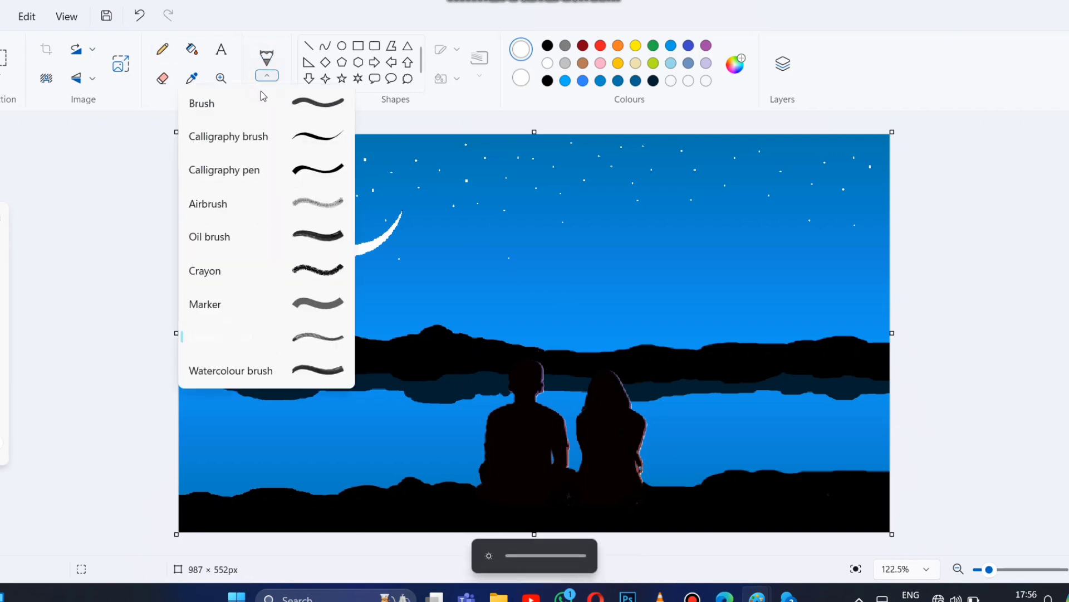
pyautogui.click(261, 102)
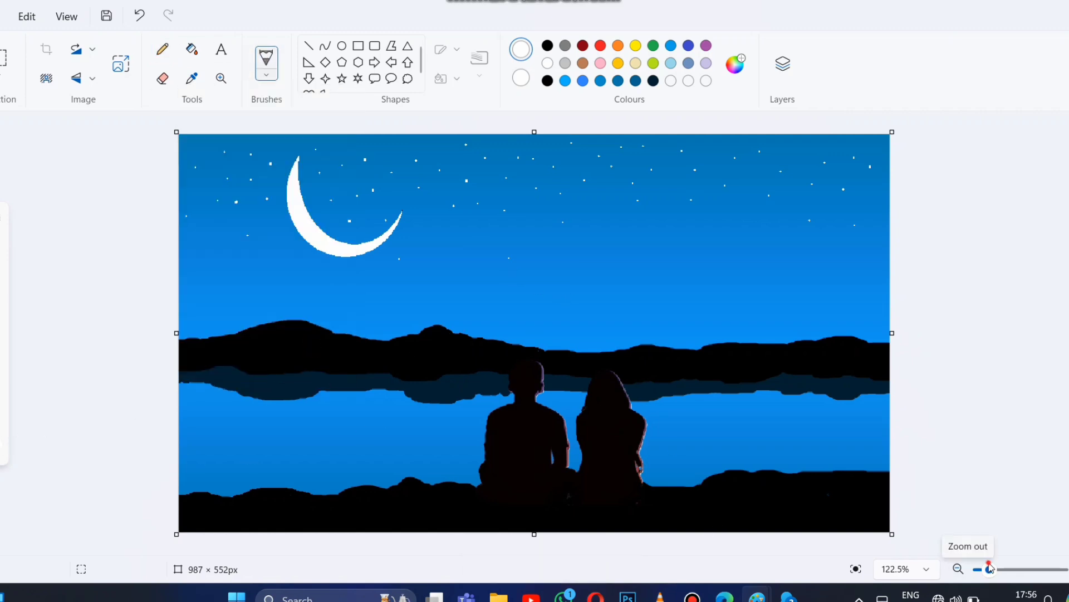
pyautogui.moveTo(989, 569); pyautogui.dragTo(994, 569)
pyautogui.moveTo(218, 318)
pyautogui.mouseDown()
pyautogui.moveTo(241, 326)
pyautogui.moveTo(241, 342)
pyautogui.moveTo(335, 348)
pyautogui.mouseUp()
pyautogui.click(136, 16)
pyautogui.moveTo(334, 324); pyautogui.dragTo(377, 323)
pyautogui.moveTo(380, 327); pyautogui.dragTo(417, 339)
pyautogui.moveTo(74, 346); pyautogui.dragTo(116, 335)
pyautogui.moveTo(73, 320); pyautogui.dragTo(129, 320)
pyautogui.moveTo(142, 320); pyautogui.dragTo(174, 331)
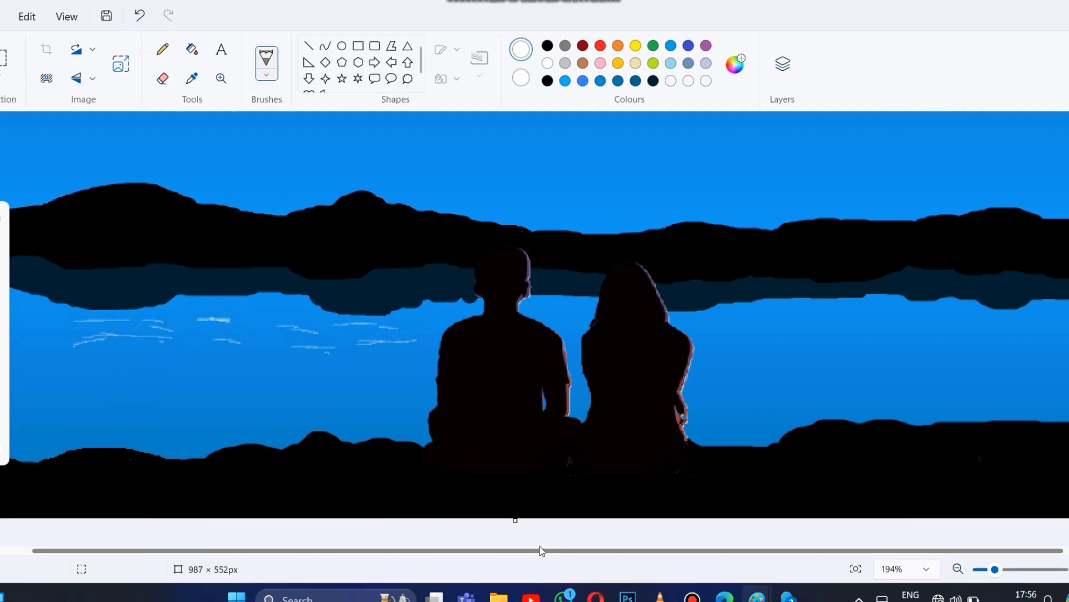
pyautogui.moveTo(542, 550); pyautogui.dragTo(451, 551)
pyautogui.moveTo(38, 357); pyautogui.dragTo(71, 356)
pyautogui.moveTo(42, 338); pyautogui.dragTo(96, 349)
pyautogui.moveTo(13, 317); pyautogui.dragTo(100, 330)
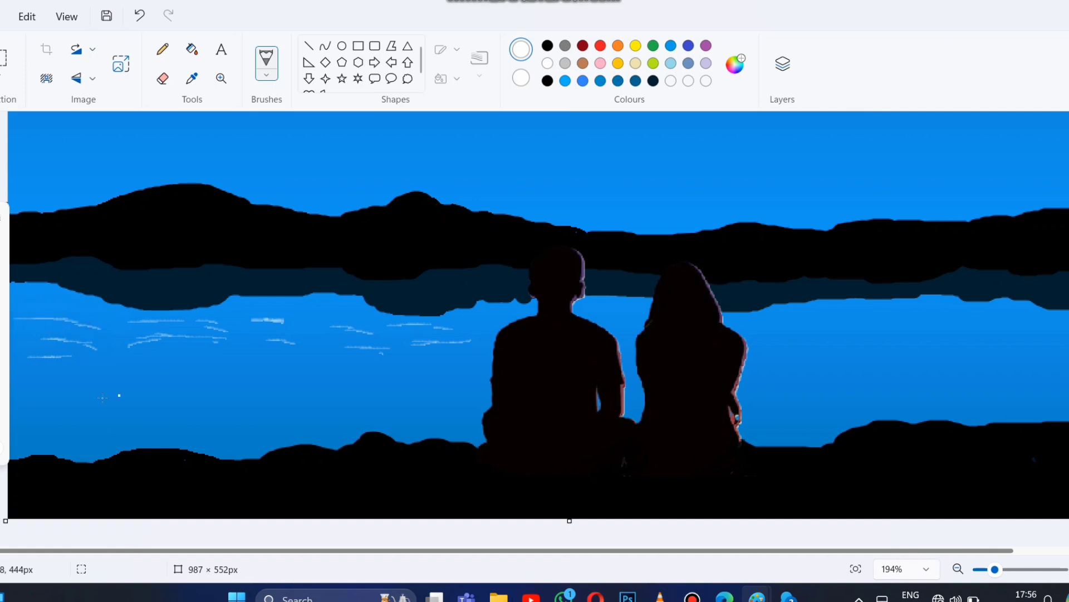
# Step: Add longer horizontal white ripples to the lower part of the water left of the couple
pyautogui.moveTo(50, 400); pyautogui.dragTo(135, 392)
pyautogui.moveTo(96, 375); pyautogui.dragTo(206, 373)
pyautogui.moveTo(129, 355); pyautogui.dragTo(178, 355)
pyautogui.moveTo(174, 361); pyautogui.dragTo(240, 363)
pyautogui.moveTo(152, 408); pyautogui.dragTo(234, 406)
pyautogui.moveTo(215, 396)
pyautogui.mouseDown()
pyautogui.moveTo(313, 392)
pyautogui.moveTo(361, 375)
pyautogui.mouseUp()
pyautogui.moveTo(366, 405); pyautogui.dragTo(414, 401)
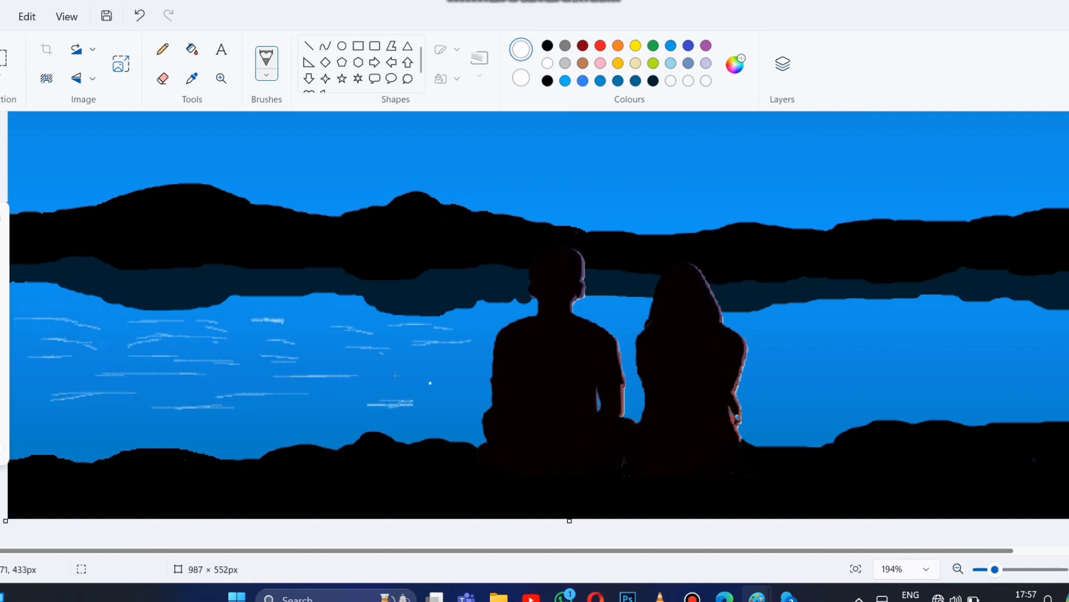
pyautogui.moveTo(360, 374); pyautogui.dragTo(432, 370)
# Step: Cover the water right of the couple with short white ripple strokes out to the canvas edge
pyautogui.moveTo(777, 345); pyautogui.dragTo(812, 334)
pyautogui.moveTo(798, 320); pyautogui.dragTo(874, 316)
pyautogui.moveTo(942, 323); pyautogui.dragTo(976, 322)
pyautogui.moveTo(997, 307)
pyautogui.mouseDown()
pyautogui.moveTo(1040, 307)
pyautogui.moveTo(1066, 329)
pyautogui.mouseUp()
pyautogui.moveTo(916, 379); pyautogui.dragTo(961, 376)
pyautogui.moveTo(874, 340); pyautogui.dragTo(931, 335)
pyautogui.moveTo(874, 356); pyautogui.dragTo(926, 354)
pyautogui.moveTo(795, 372); pyautogui.dragTo(814, 369)
pyautogui.moveTo(817, 351); pyautogui.dragTo(863, 351)
pyautogui.moveTo(789, 394); pyautogui.dragTo(824, 392)
pyautogui.moveTo(789, 402); pyautogui.dragTo(899, 385)
pyautogui.moveTo(834, 375)
pyautogui.mouseDown()
pyautogui.moveTo(905, 368)
pyautogui.moveTo(944, 388)
pyautogui.mouseUp()
pyautogui.moveTo(977, 380); pyautogui.dragTo(1018, 374)
pyautogui.moveTo(955, 361); pyautogui.dragTo(995, 358)
pyautogui.moveTo(991, 377); pyautogui.dragTo(1024, 369)
pyautogui.moveTo(1015, 350); pyautogui.dragTo(1037, 346)
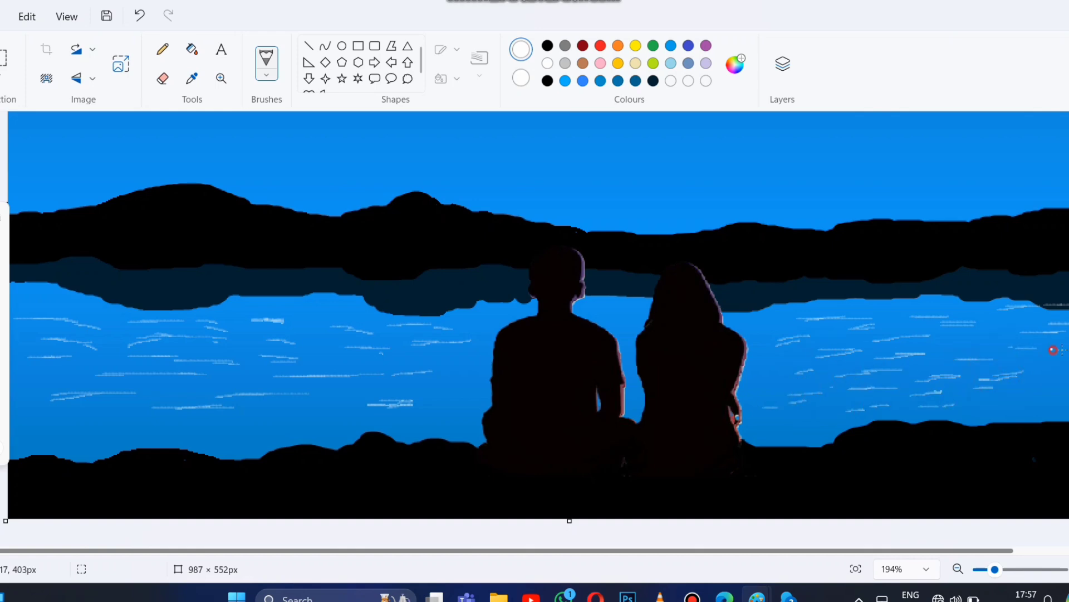
pyautogui.moveTo(1025, 398); pyautogui.dragTo(1057, 391)
pyautogui.moveTo(1018, 412); pyautogui.dragTo(1044, 406)
pyautogui.hscroll(1, 1029, 529)
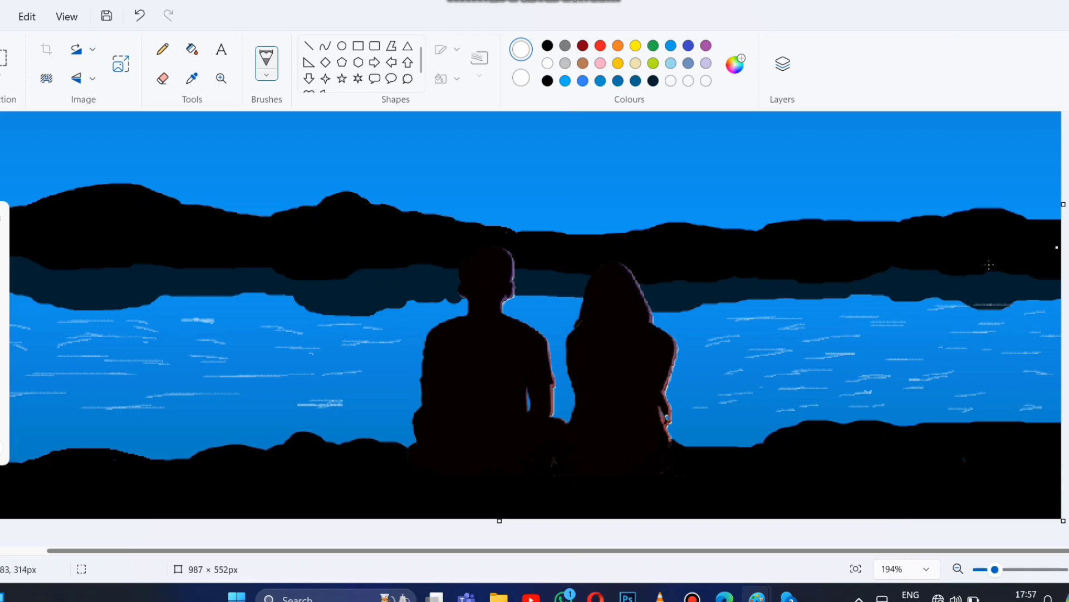
# Step: Sample the water's light blue and brush it over the thickest white ripples left of the couple to soften them
pyautogui.click(191, 78)
pyautogui.click(202, 323)
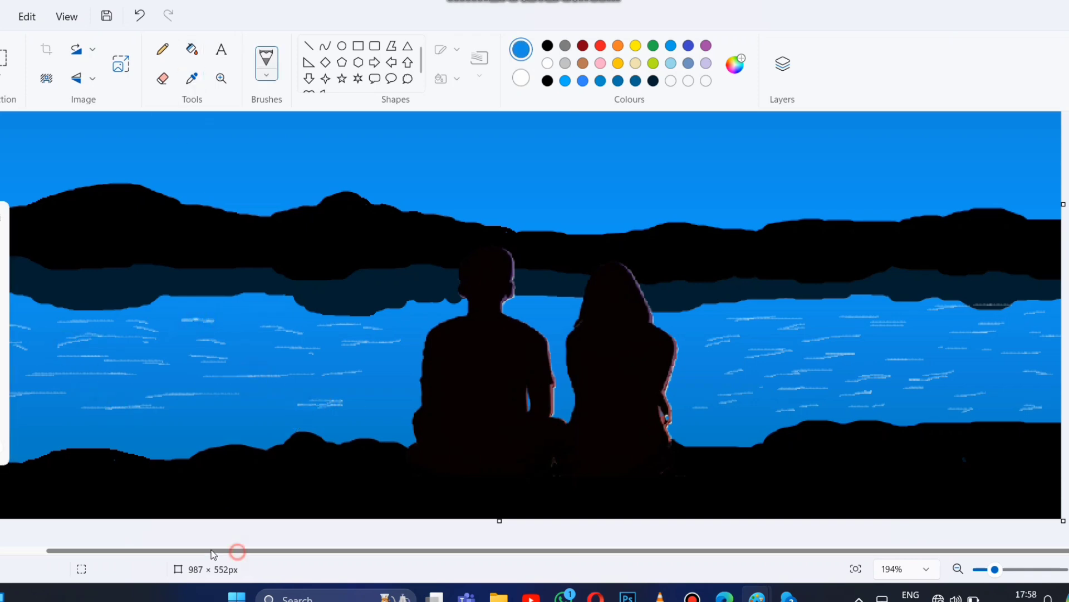
pyautogui.moveTo(234, 551); pyautogui.dragTo(187, 551)
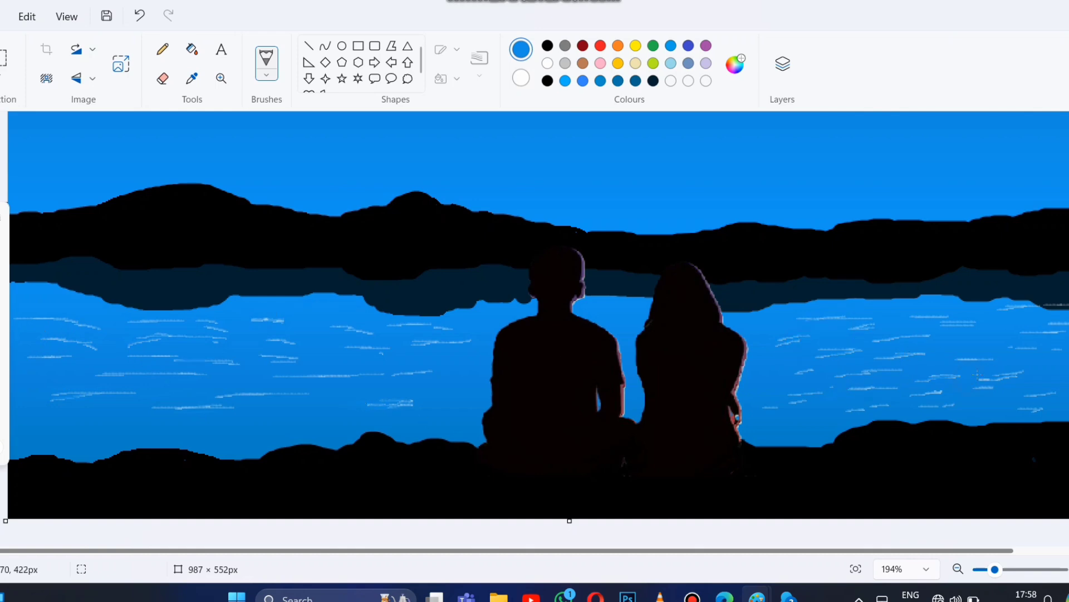
pyautogui.click(856, 569)
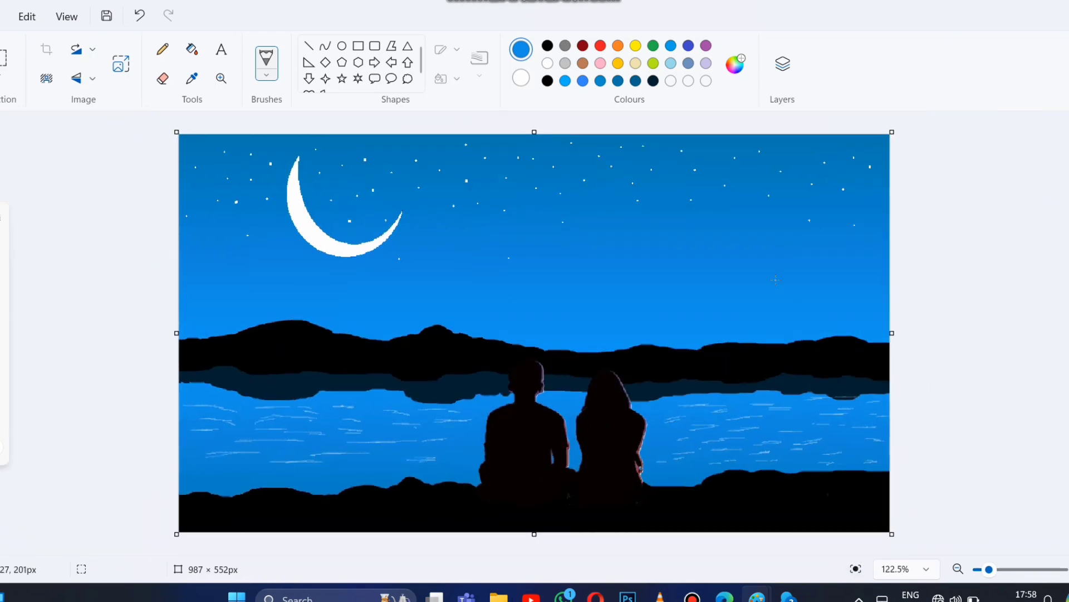